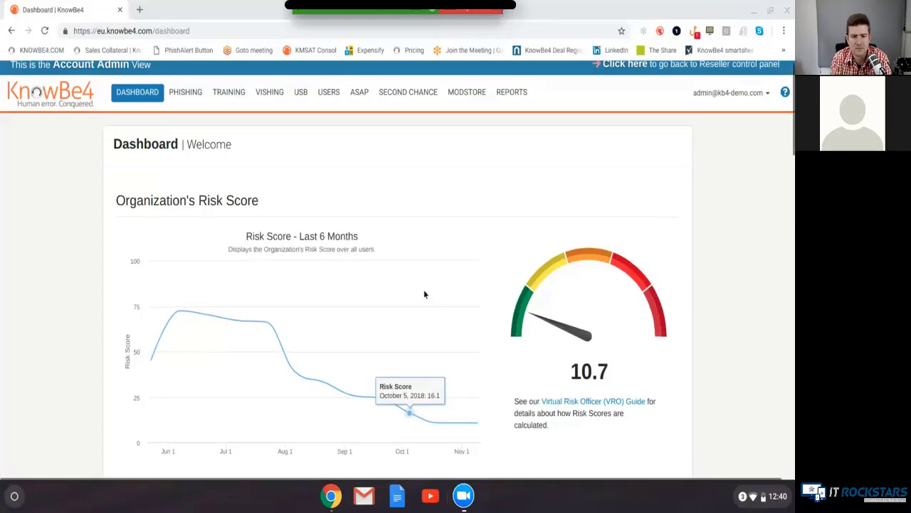
- Review the organization's risk score and the phishing security test results for the last six months on the dashboard
scroll(424, 294, down, 1)
scroll(424, 294, down, 2)
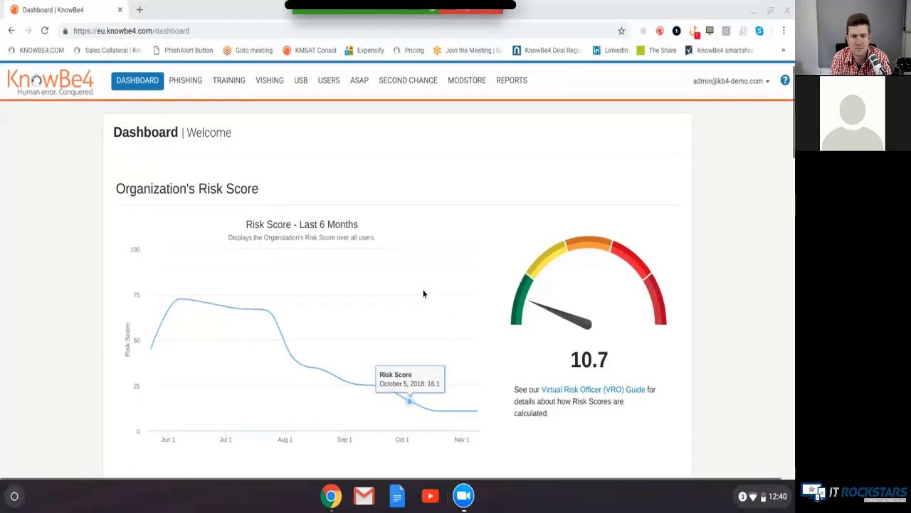
scroll(424, 295, down, 1)
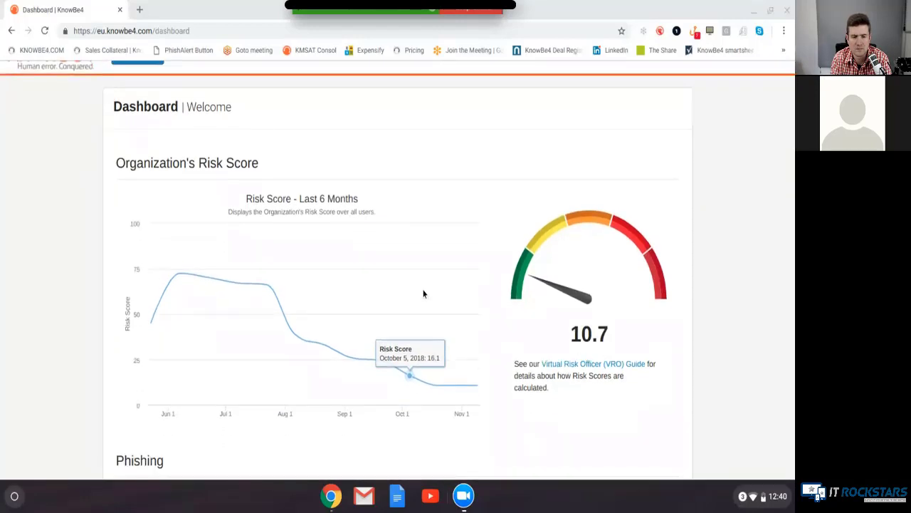
scroll(423, 294, down, 2)
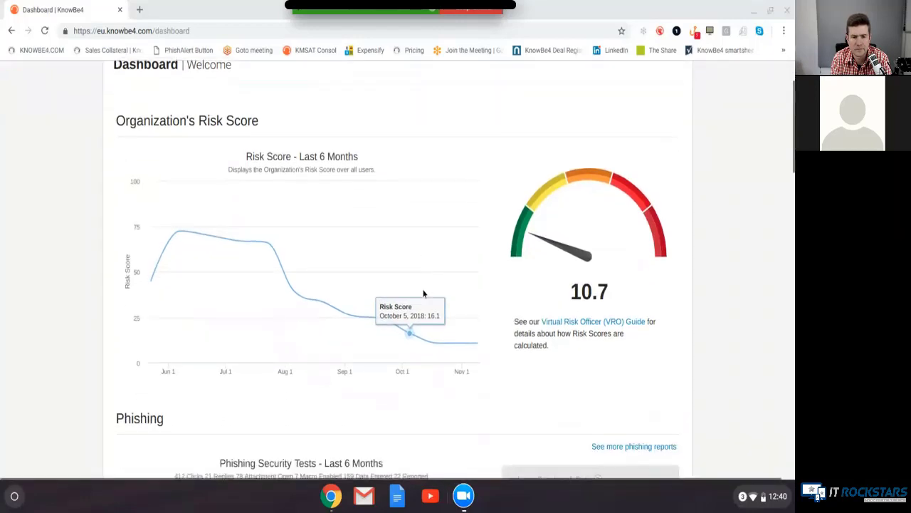
scroll(424, 294, down, 2)
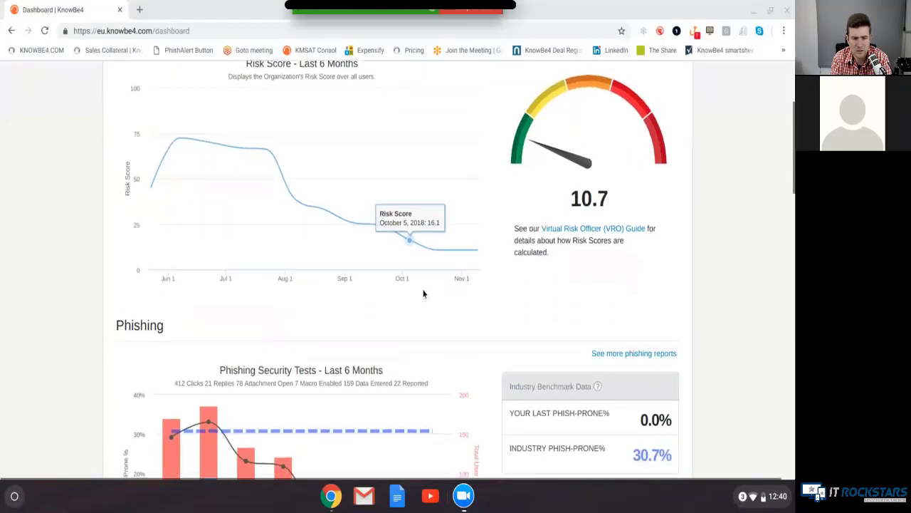
scroll(423, 294, down, 1)
scroll(423, 293, down, 4)
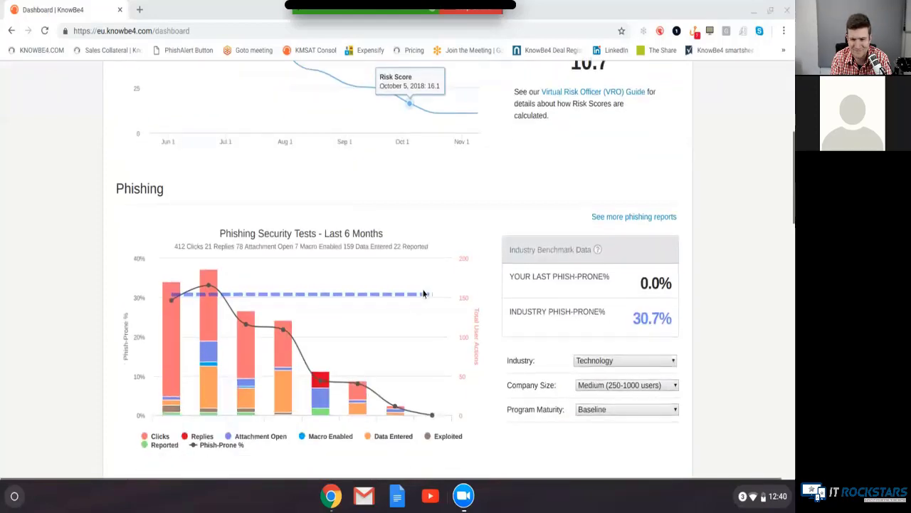
scroll(423, 294, down, 1)
scroll(423, 294, down, 1)
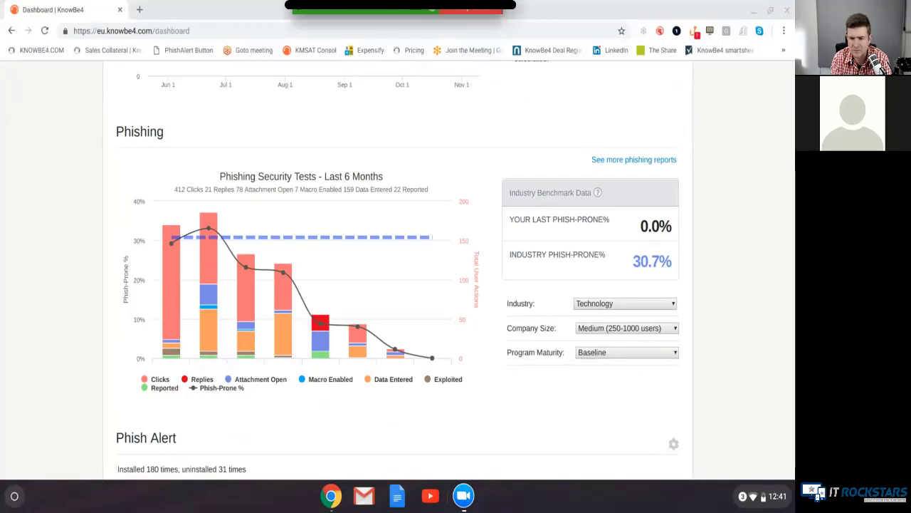
- Set the industry benchmark comparison to All Industries, company size Small (< 250 users) and program maturity 1 Year
click(624, 305)
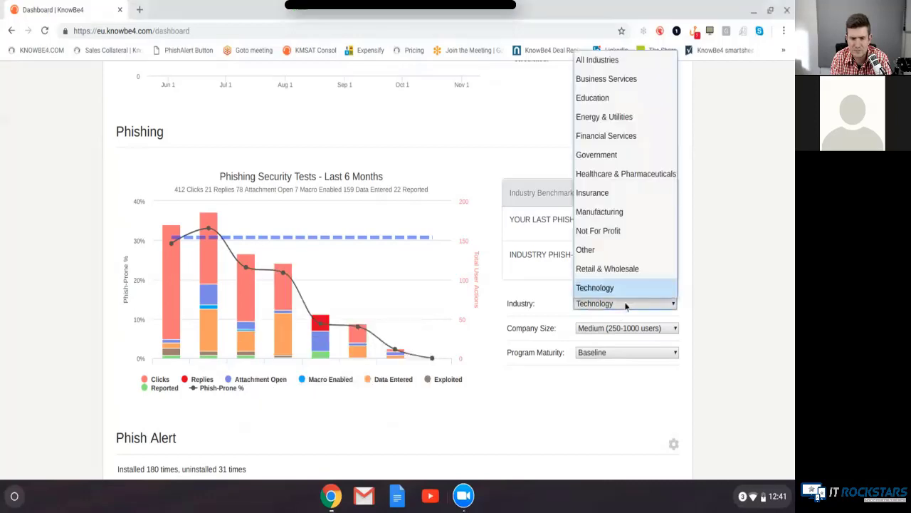
click(613, 61)
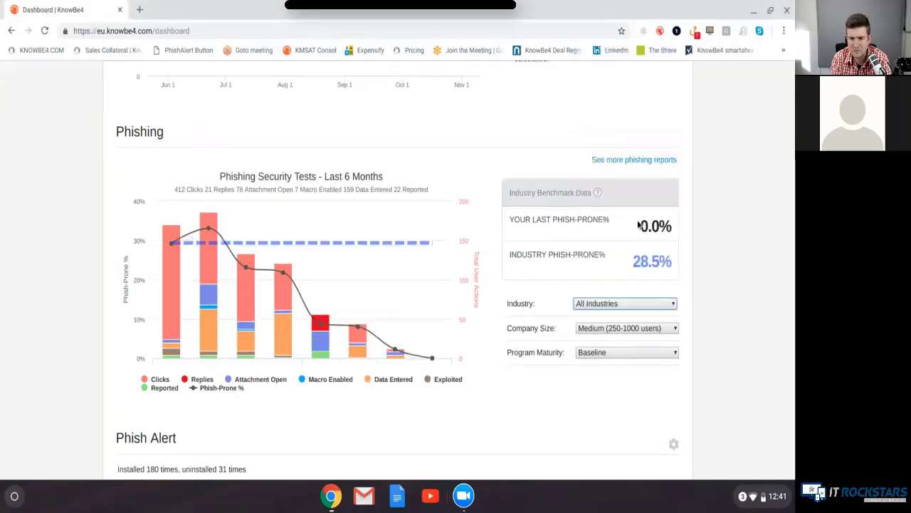
click(648, 329)
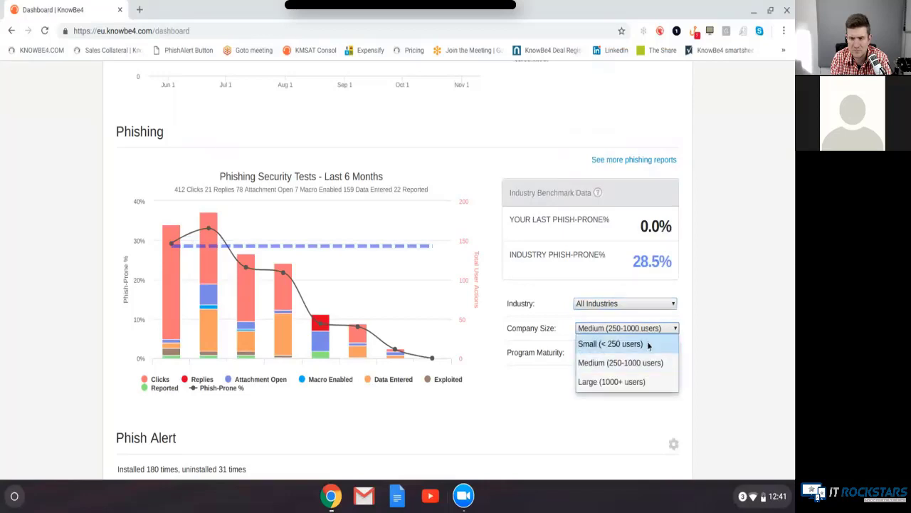
click(649, 345)
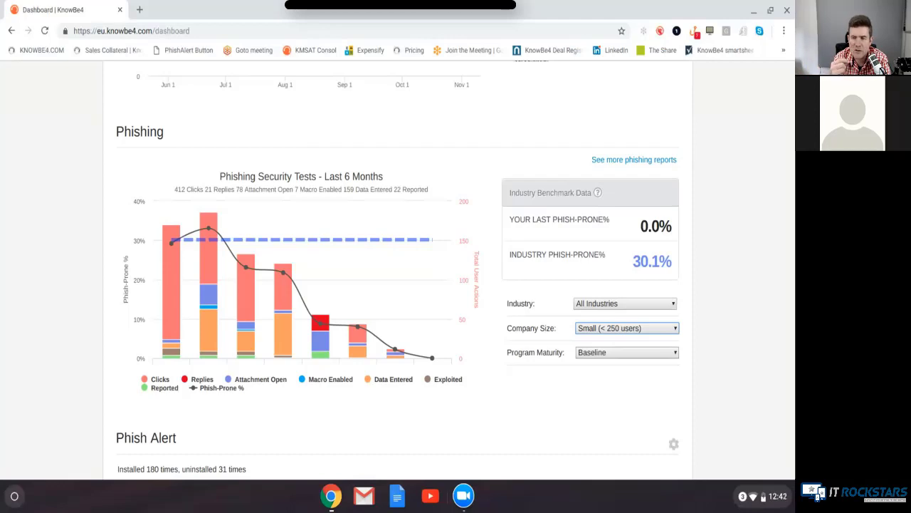
click(611, 352)
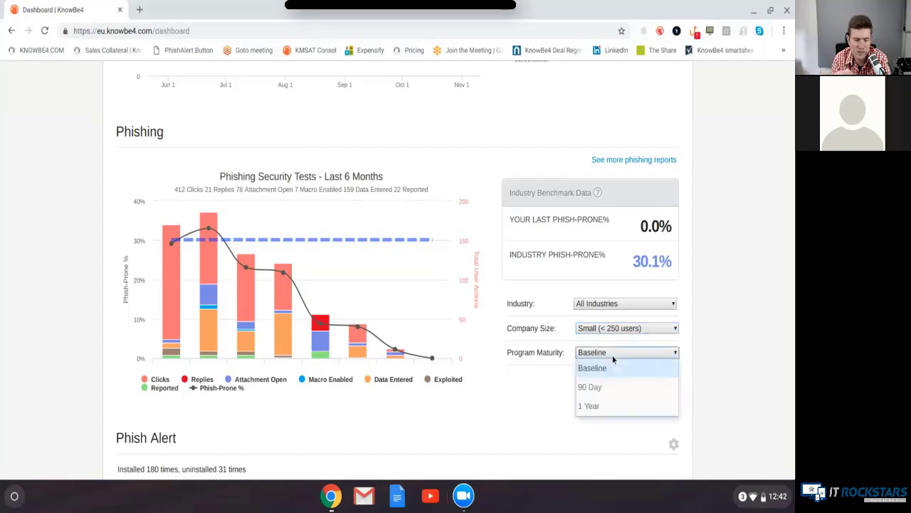
click(604, 404)
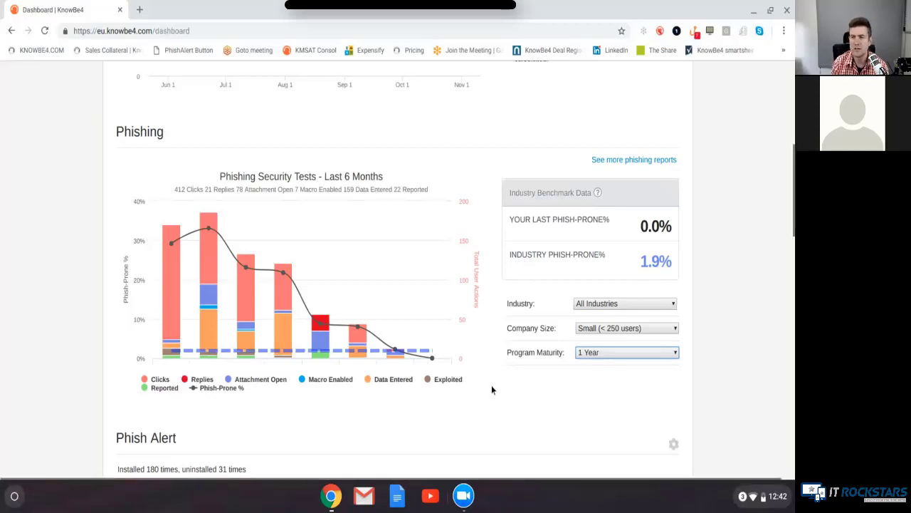
- Open the system email templates in the phishing section
scroll(491, 388, up, 3)
scroll(494, 393, up, 5)
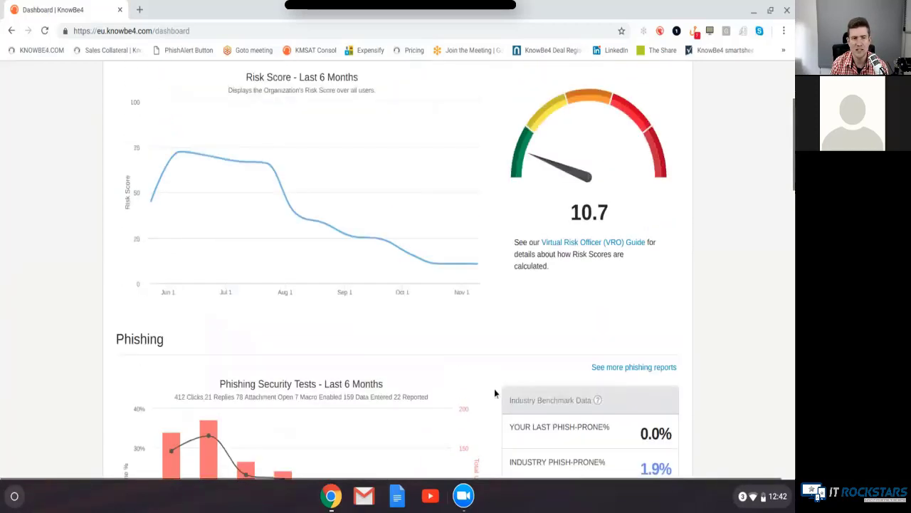
scroll(495, 392, up, 1)
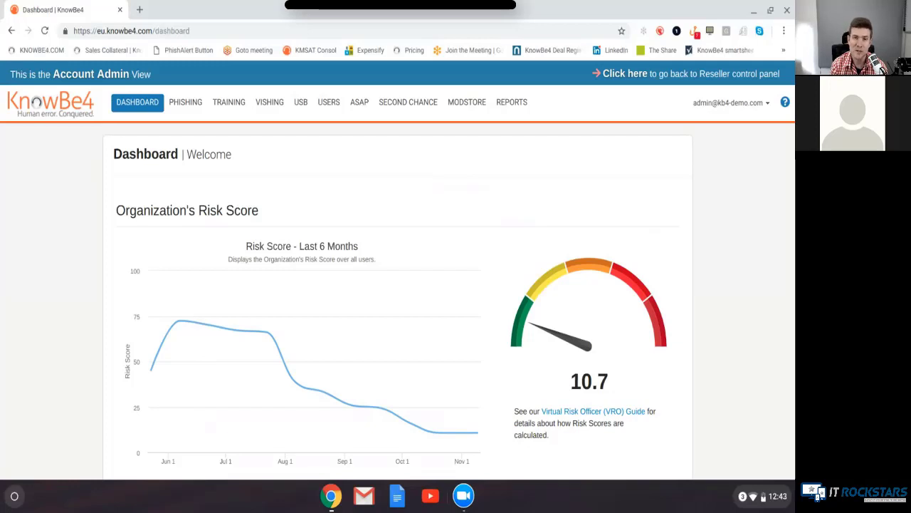
click(193, 108)
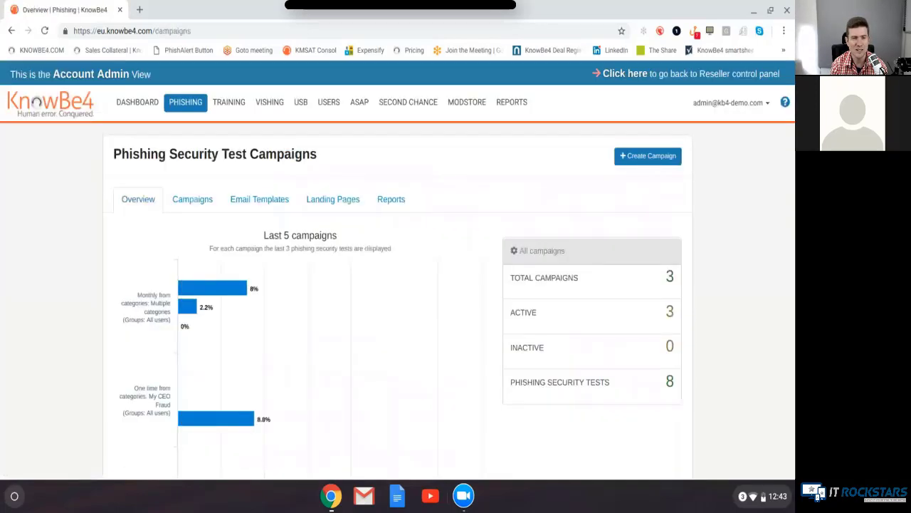
click(265, 204)
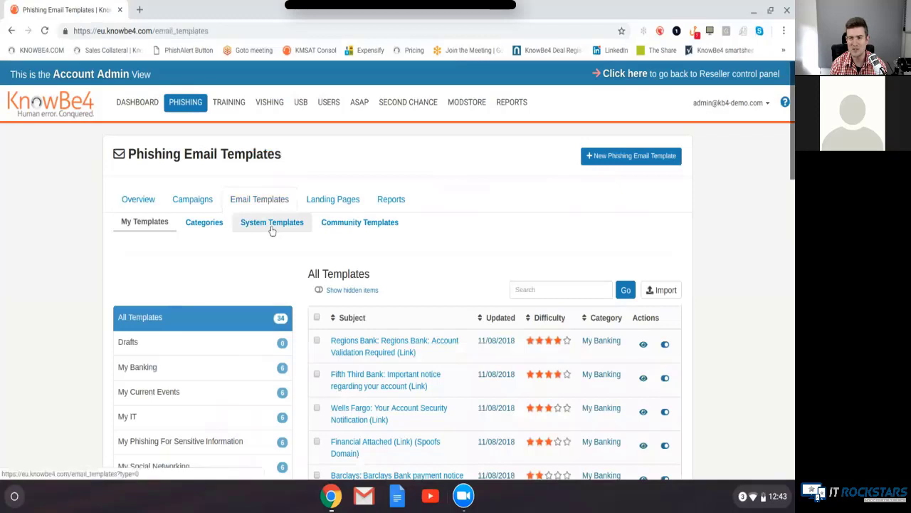
click(271, 228)
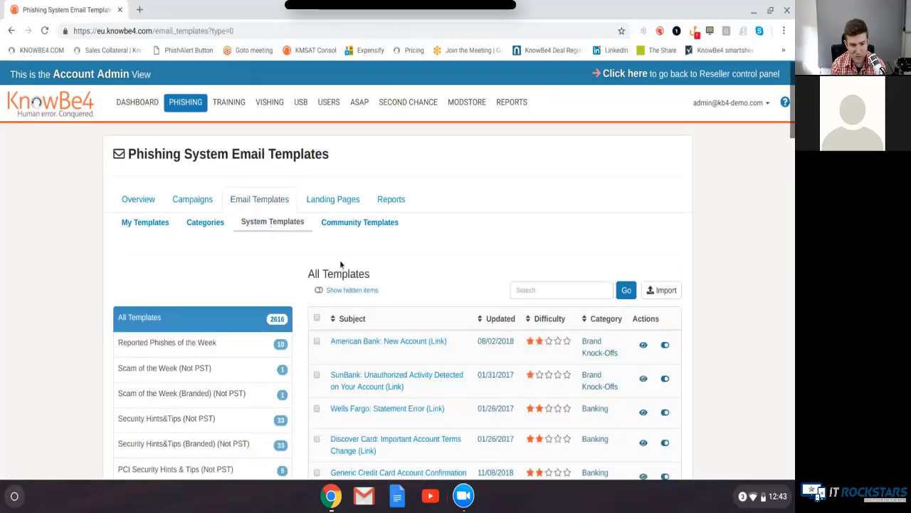
- Filter the system email templates to the IT category
scroll(339, 260, down, 1)
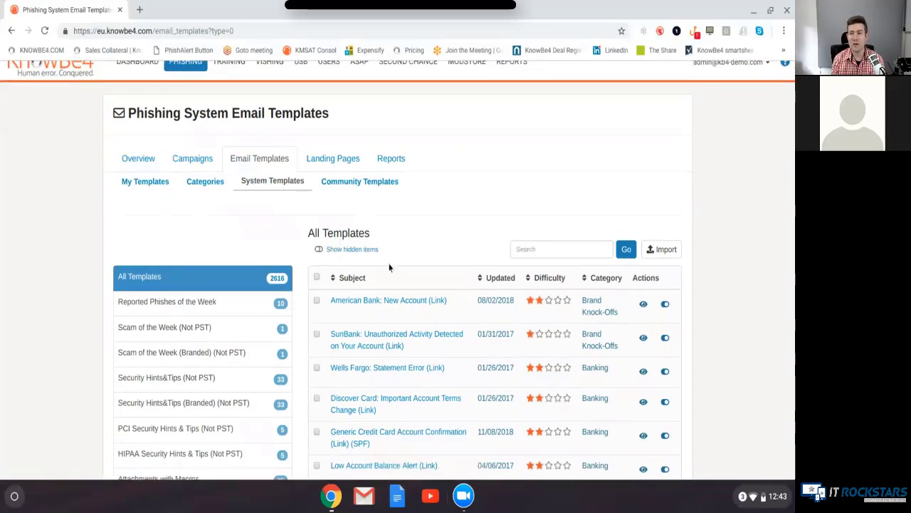
scroll(390, 267, down, 4)
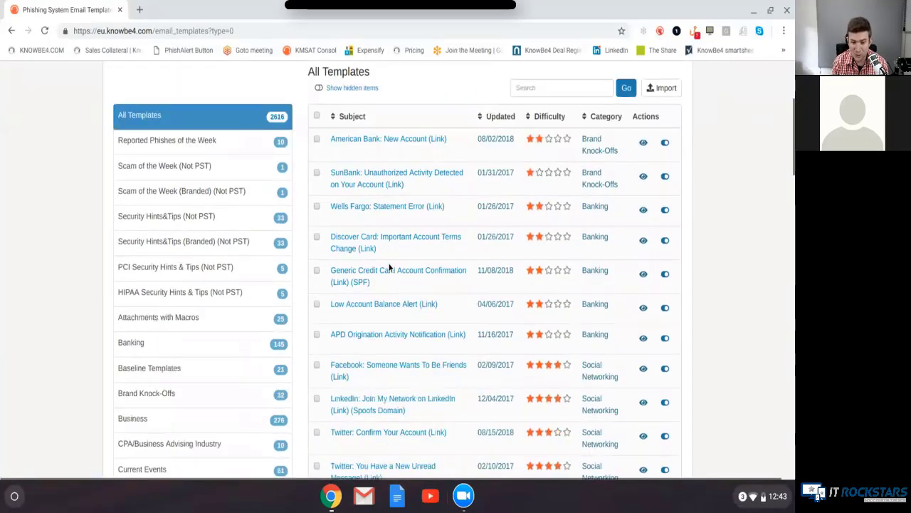
scroll(389, 267, down, 6)
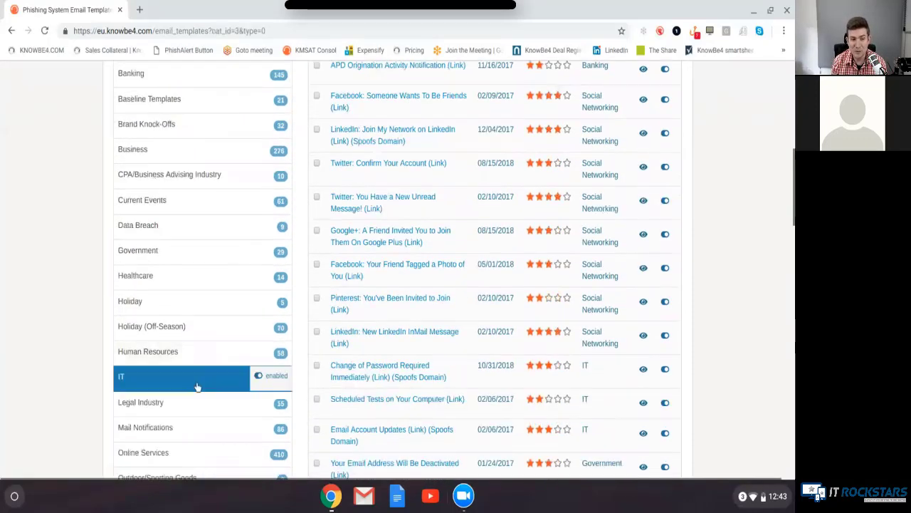
click(197, 385)
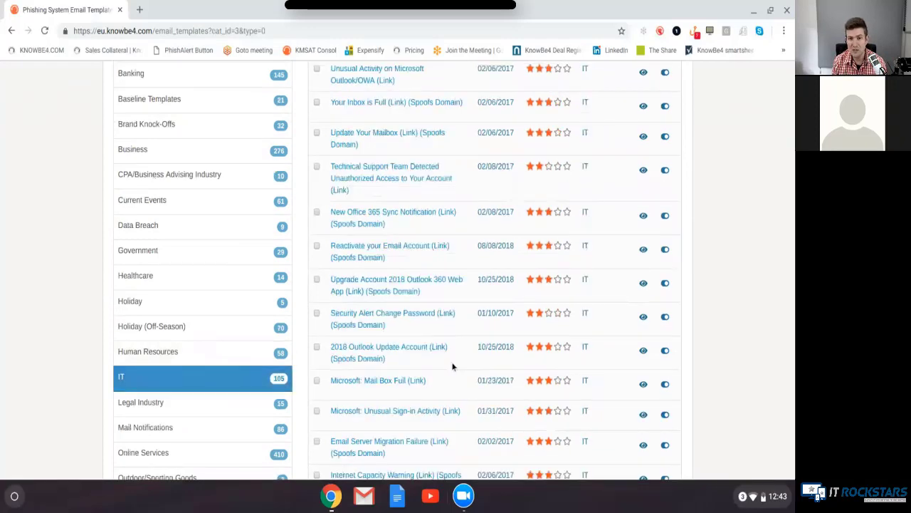
- Look through the IT phishing templates, examining their subjects and difficulty ratings
scroll(453, 360, up, 2)
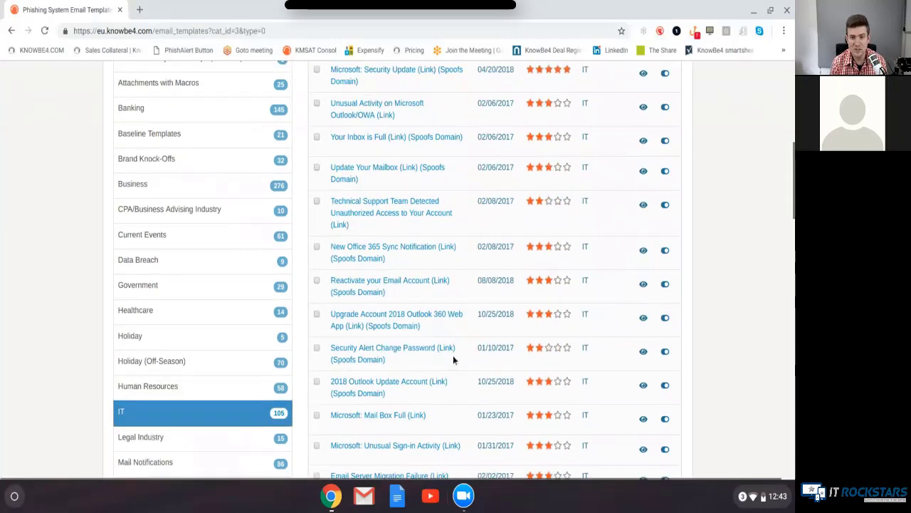
scroll(454, 359, up, 3)
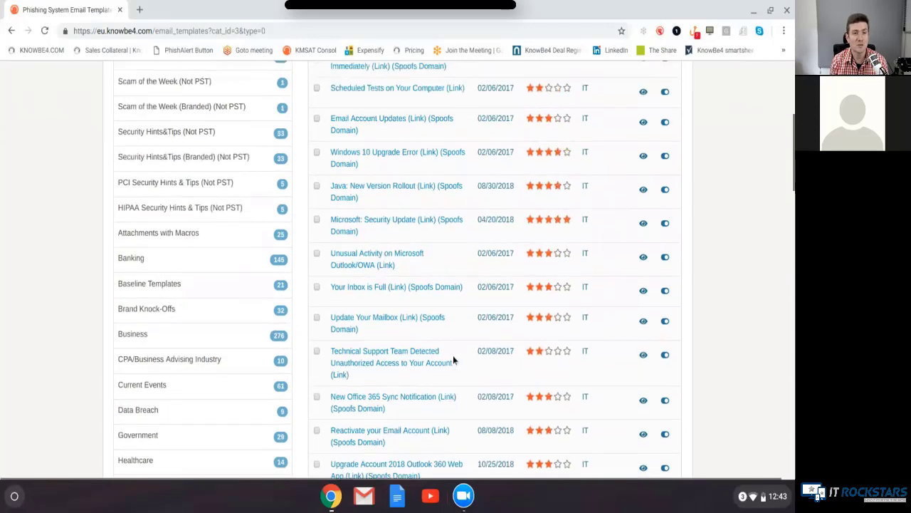
scroll(454, 358, down, 1)
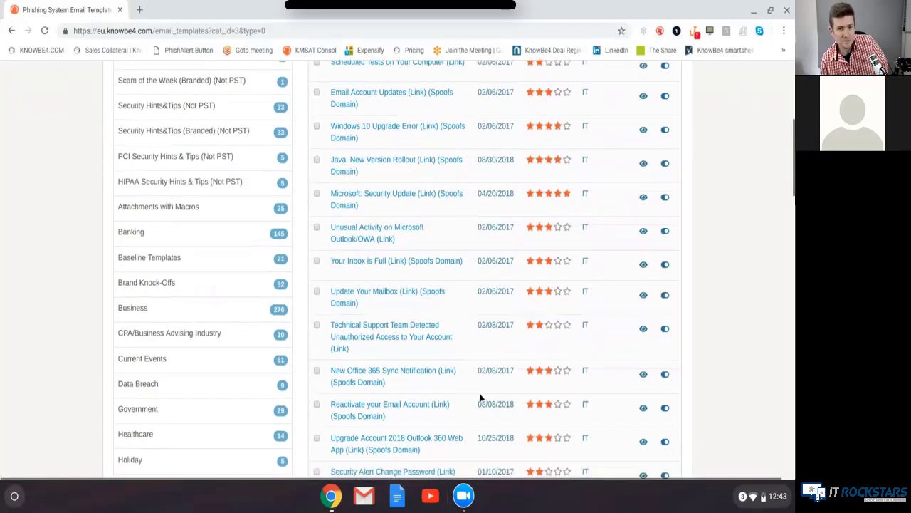
scroll(478, 396, up, 5)
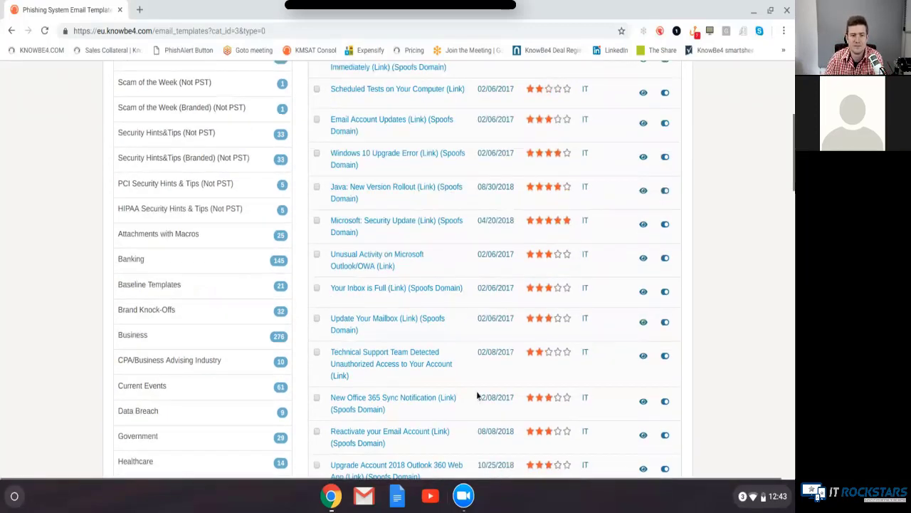
scroll(476, 391, up, 2)
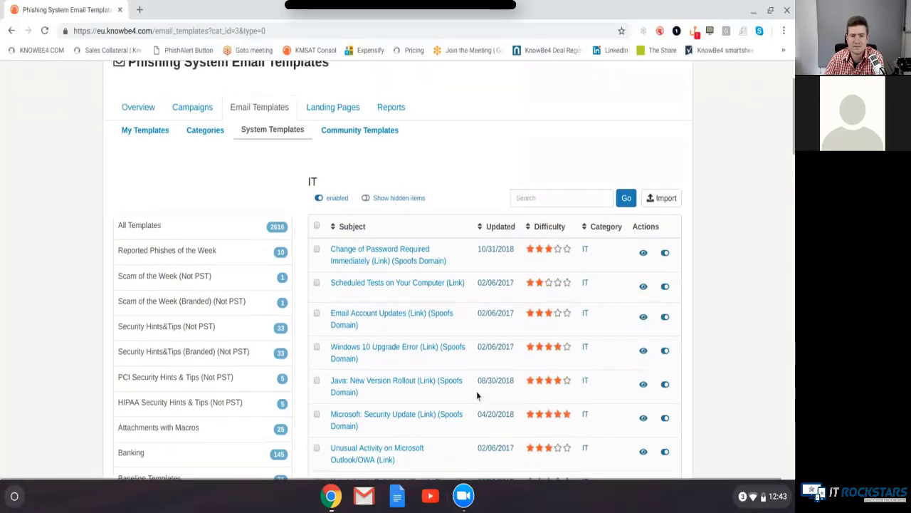
scroll(474, 384, up, 1)
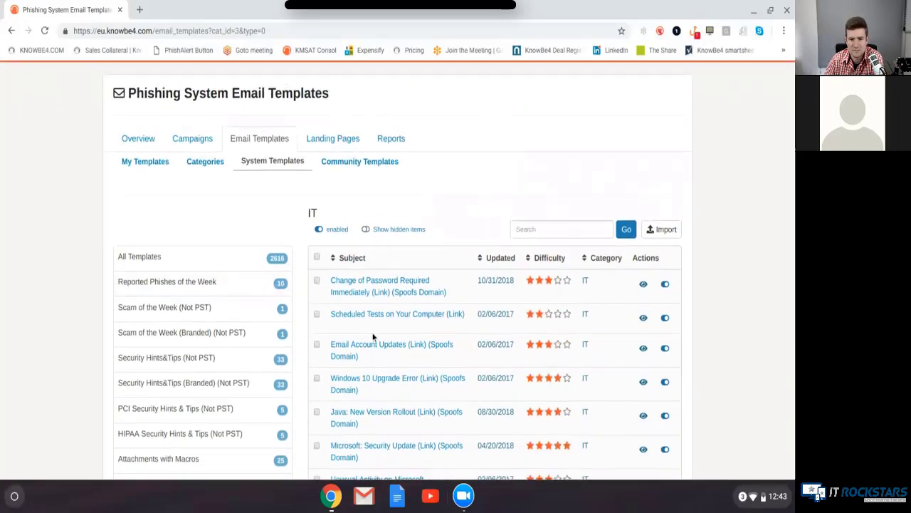
scroll(436, 300, down, 1)
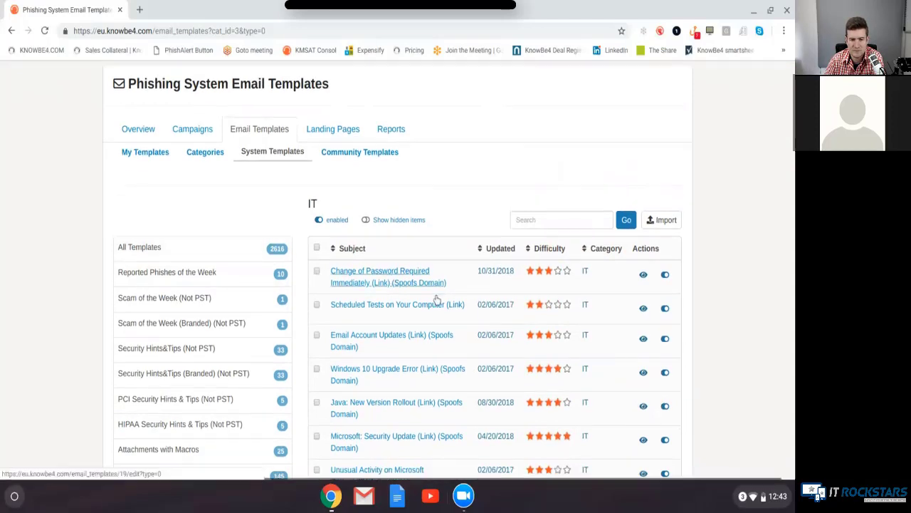
scroll(437, 300, down, 1)
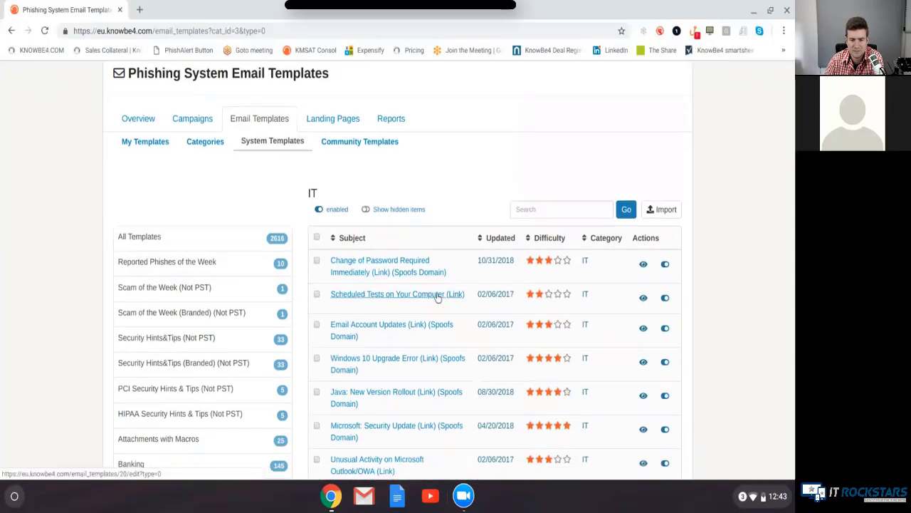
- Preview the New Office 365 Sync Notification template and follow the Proceed link in its email body
scroll(438, 298, down, 3)
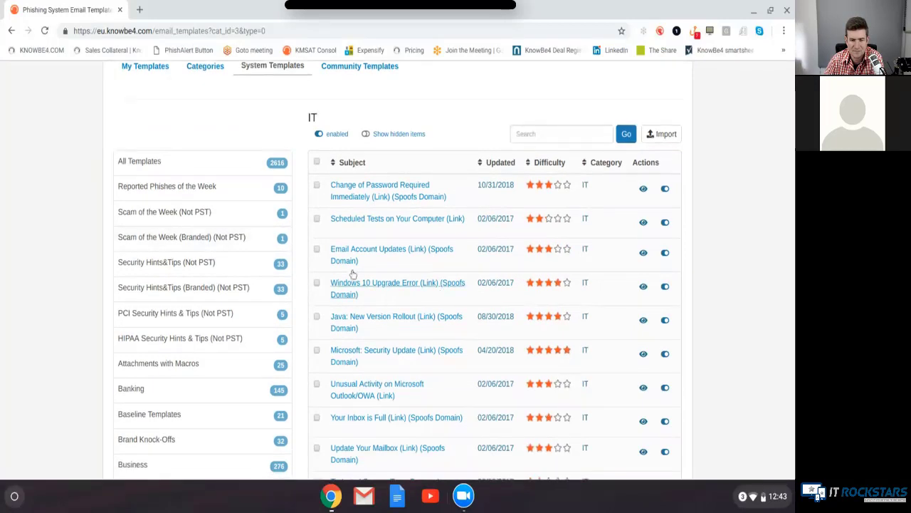
scroll(429, 240, down, 2)
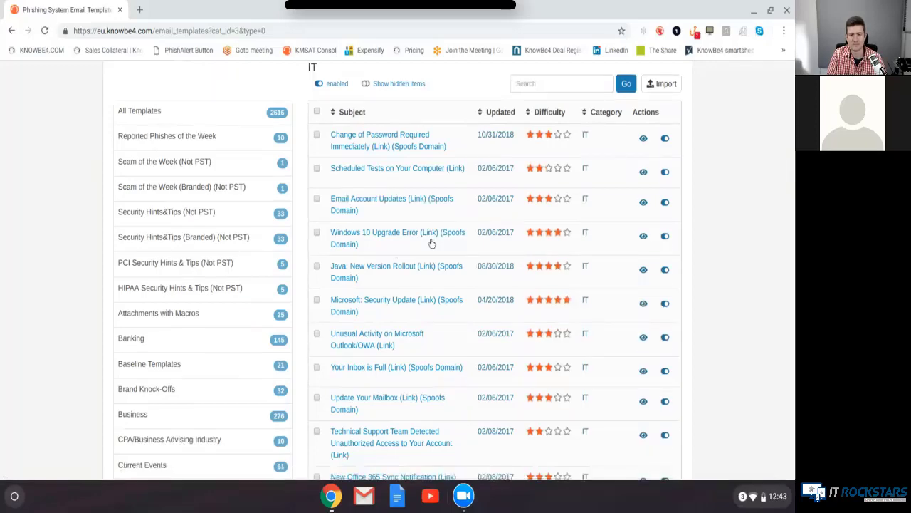
scroll(430, 242, down, 1)
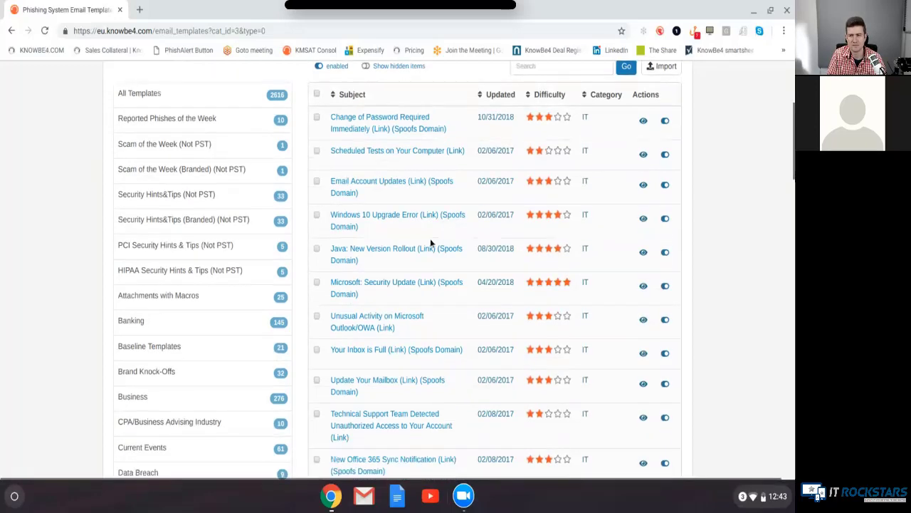
scroll(431, 242, down, 3)
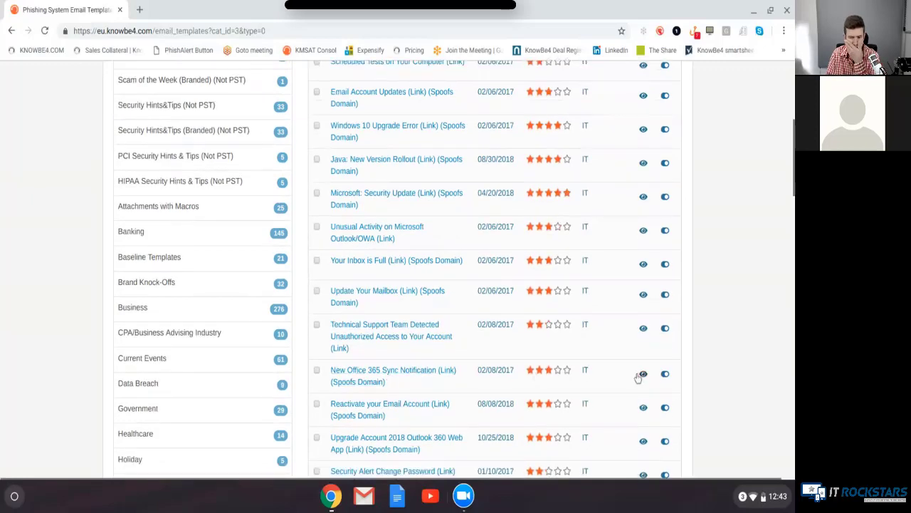
click(643, 374)
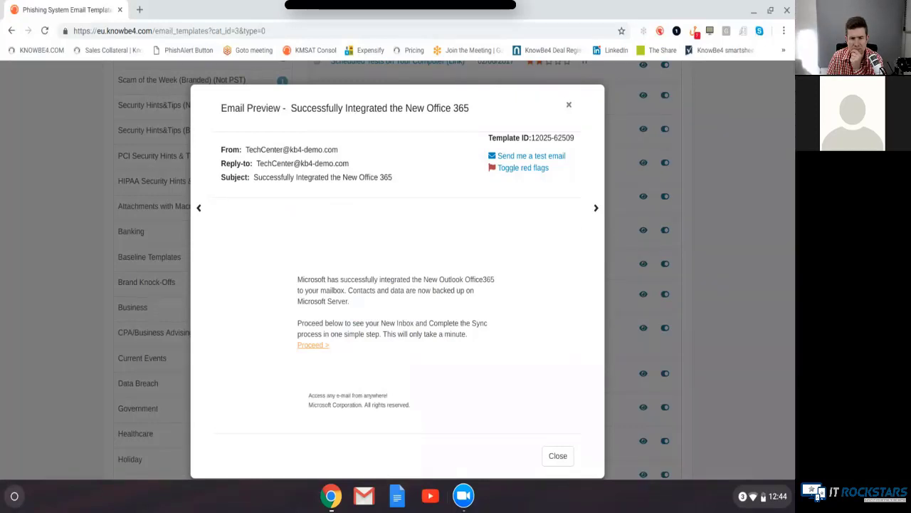
click(309, 349)
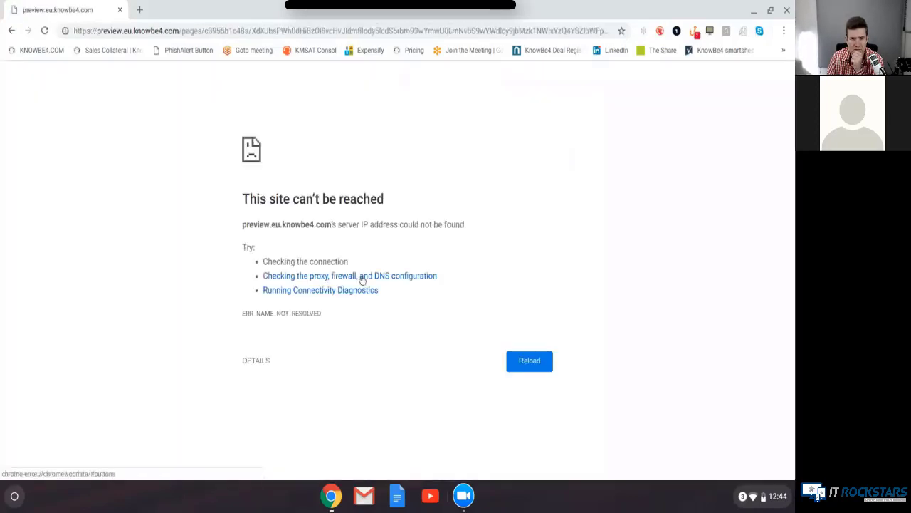
- Return to the IT phishing templates and sort them by difficulty, highest first
click(10, 30)
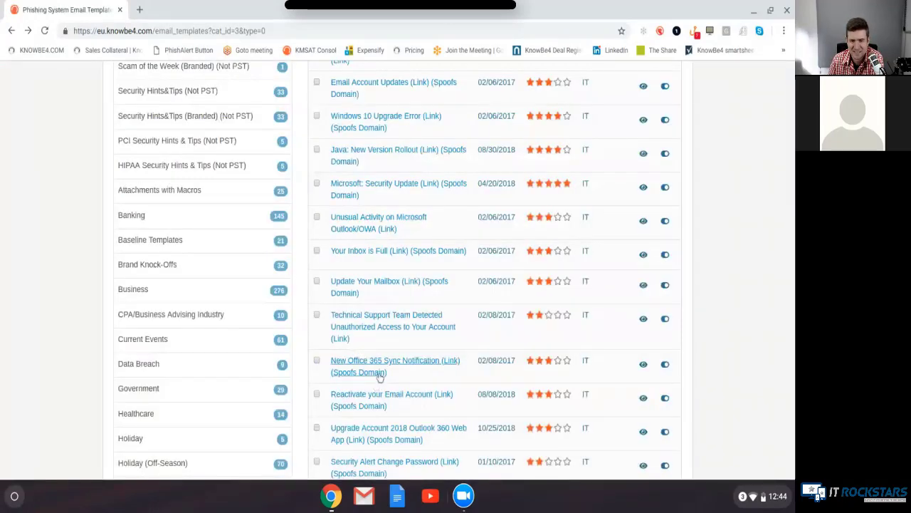
scroll(428, 375, down, 1)
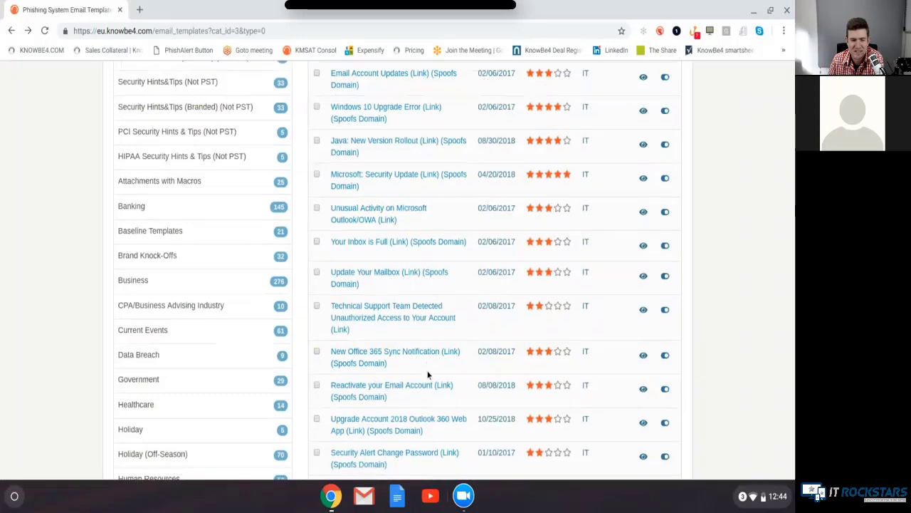
scroll(428, 375, up, 5)
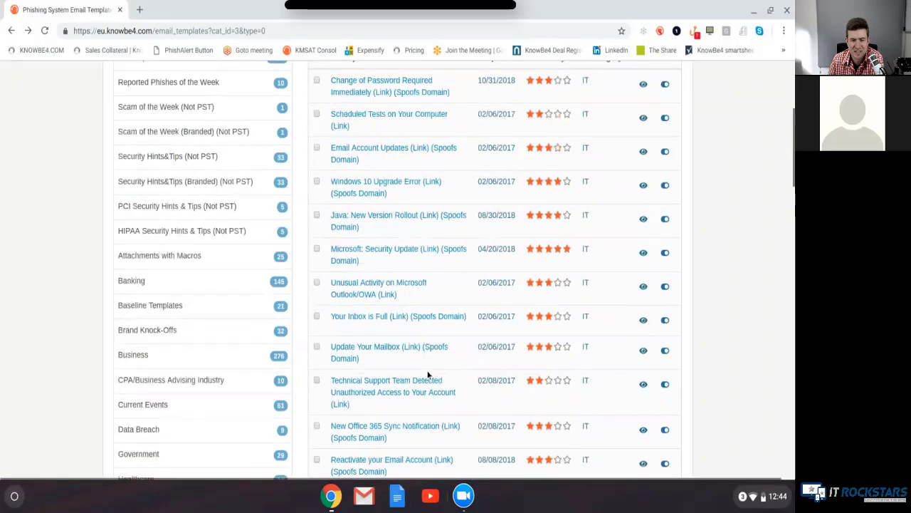
click(561, 122)
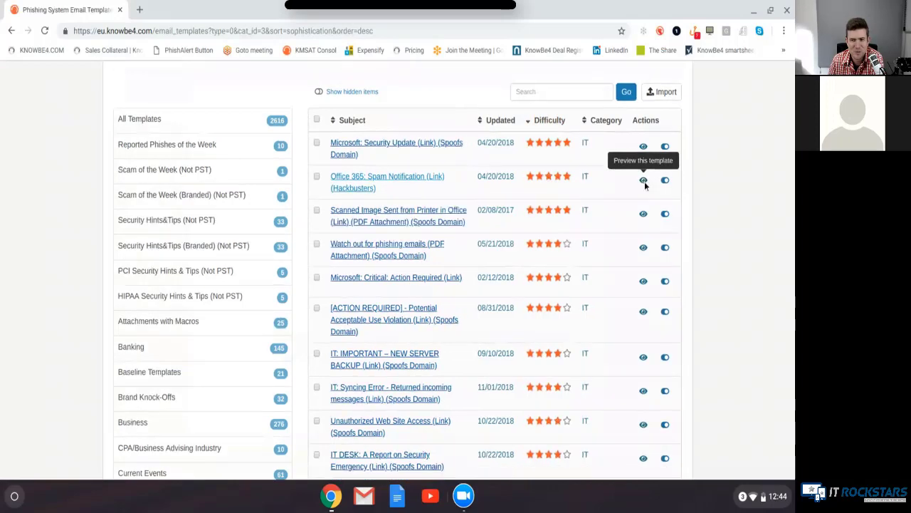
- Preview the Office 365: Spam Notification template, follow the Amazon.com link in its body, and return to the template list
click(643, 181)
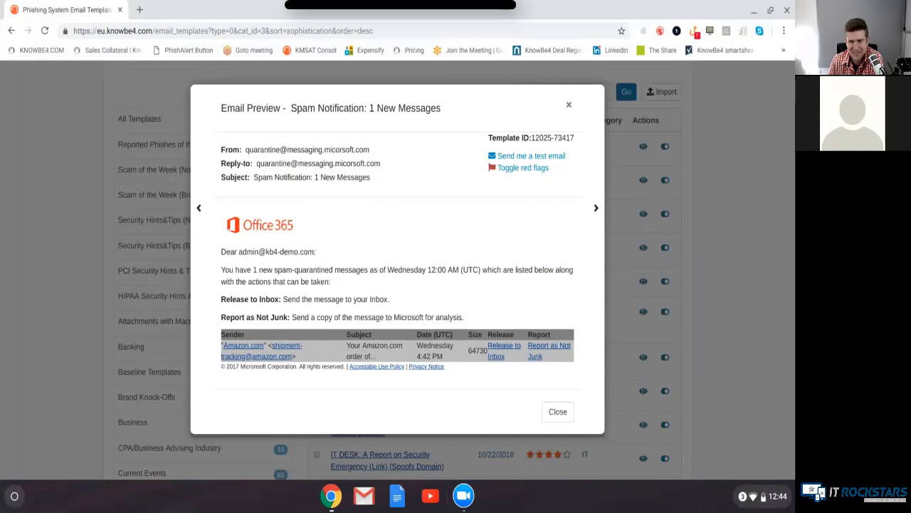
click(246, 347)
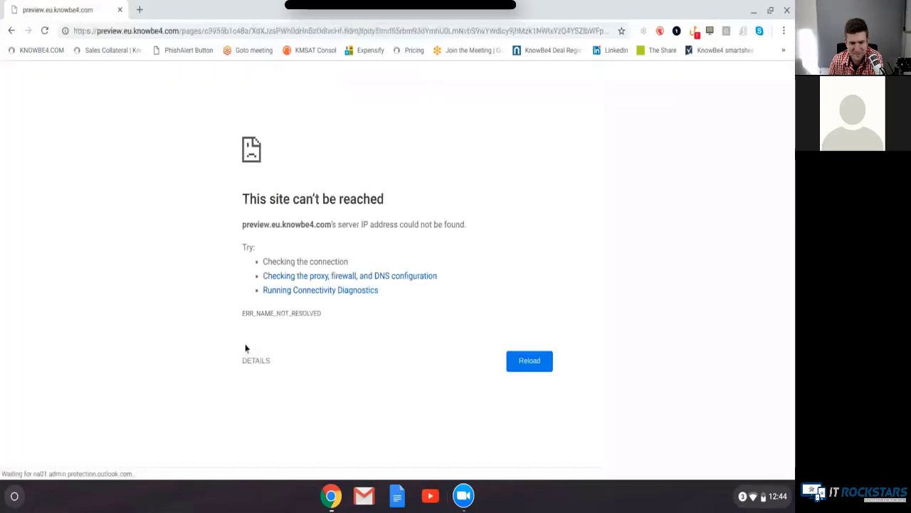
click(10, 31)
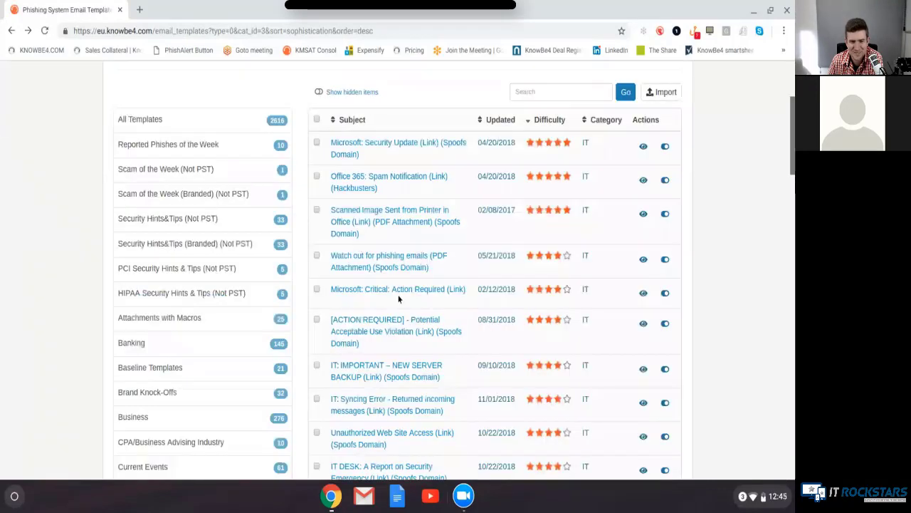
- Open the system landing pages in the phishing section
scroll(399, 297, up, 3)
click(339, 142)
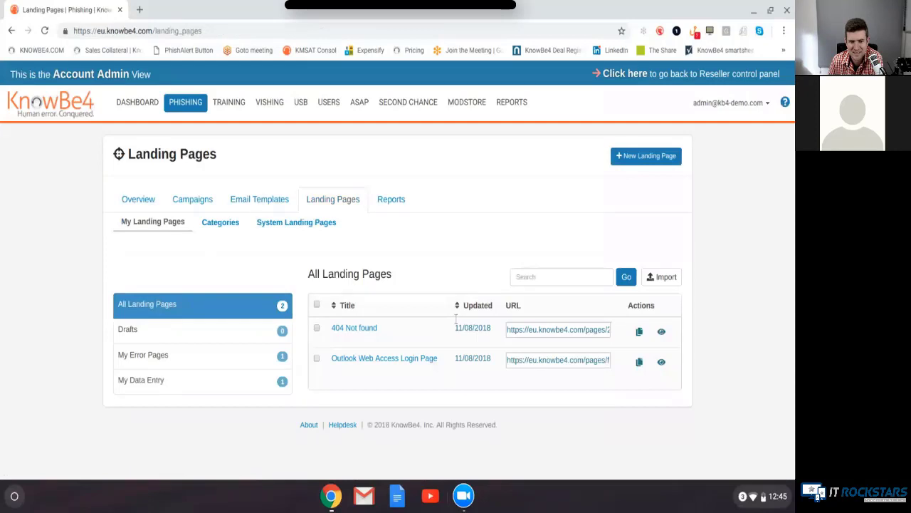
click(305, 231)
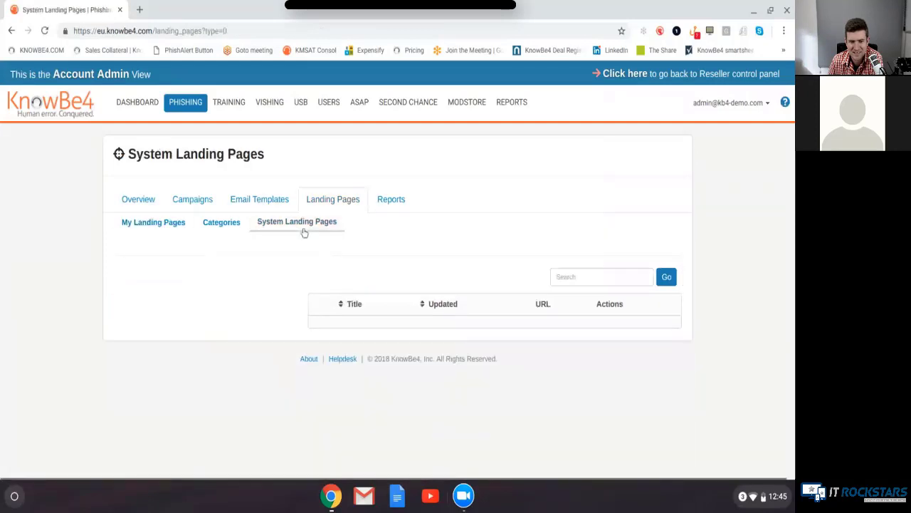
- Look through the first page of system landing pages, then view the Microsoft Login Page preview and close it
scroll(505, 285, down, 1)
scroll(506, 285, down, 3)
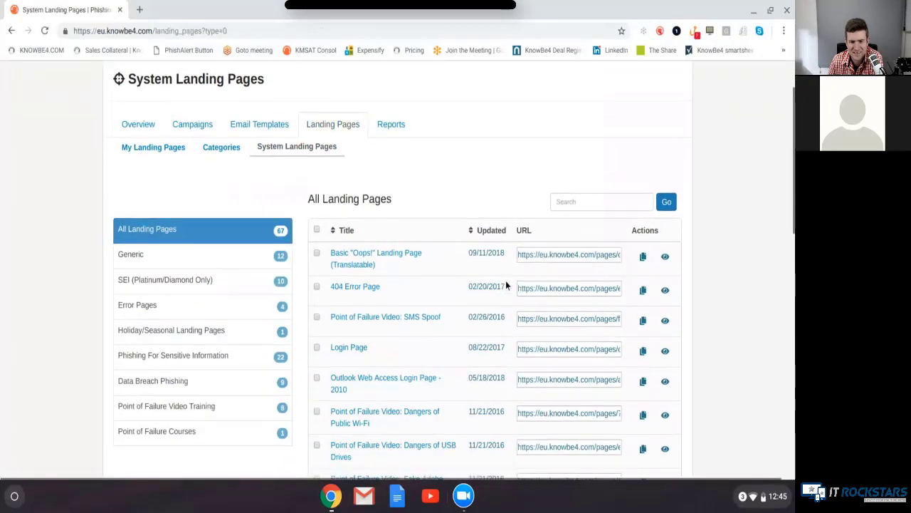
scroll(506, 280, down, 1)
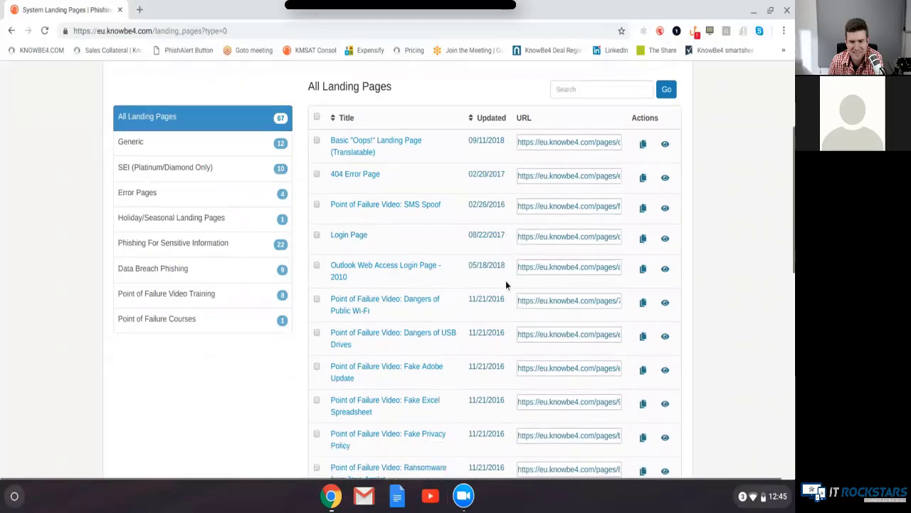
scroll(505, 280, down, 3)
scroll(506, 285, down, 4)
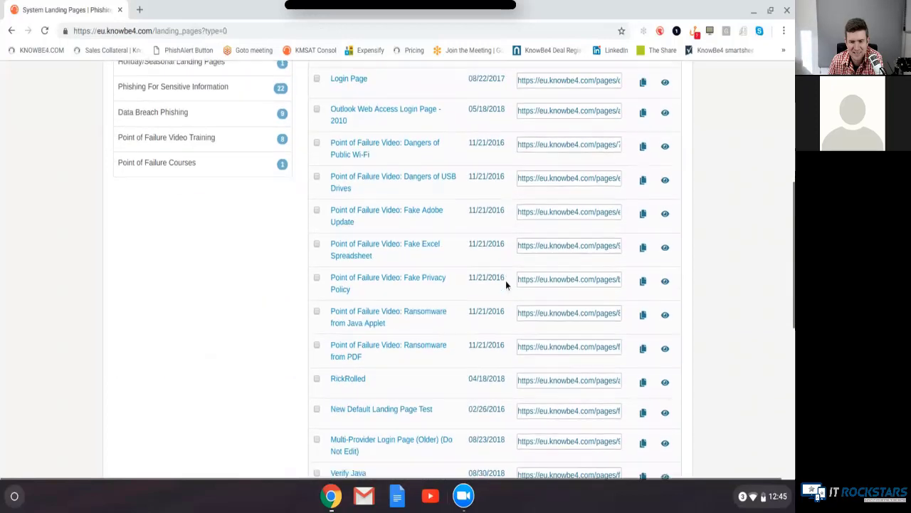
scroll(506, 285, down, 4)
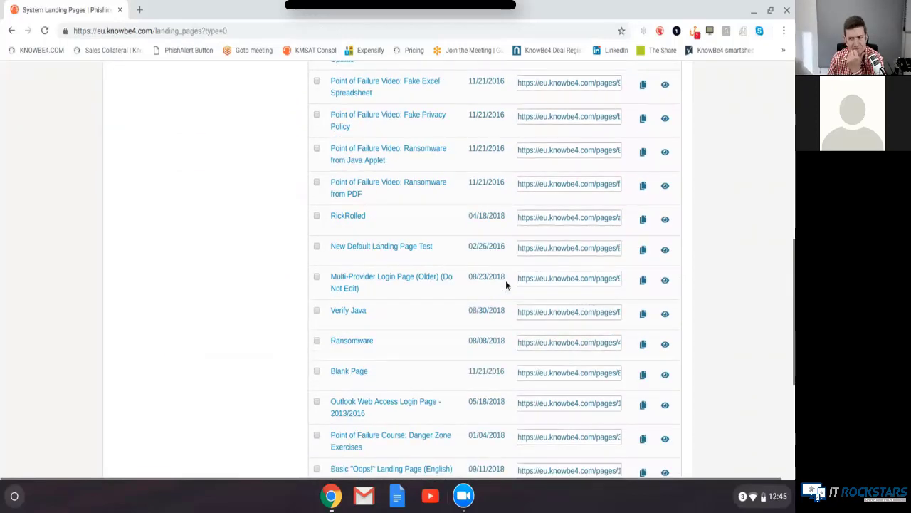
scroll(506, 285, down, 2)
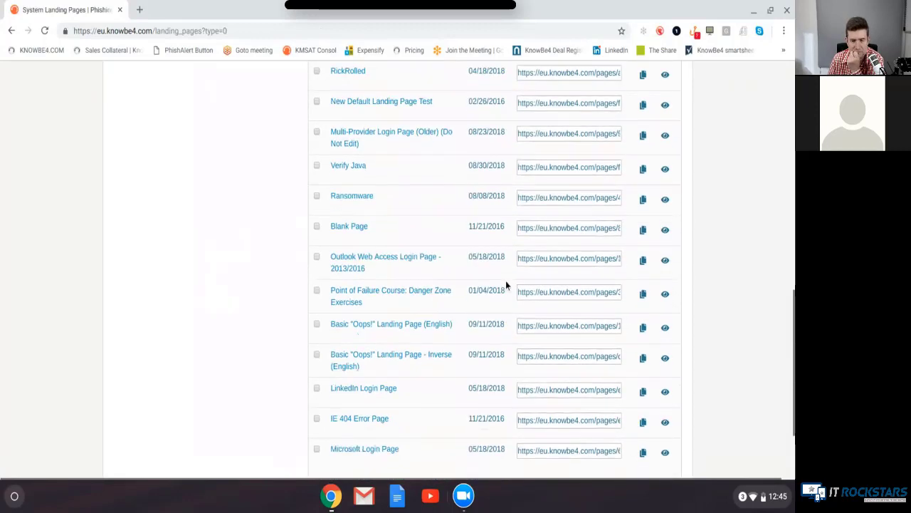
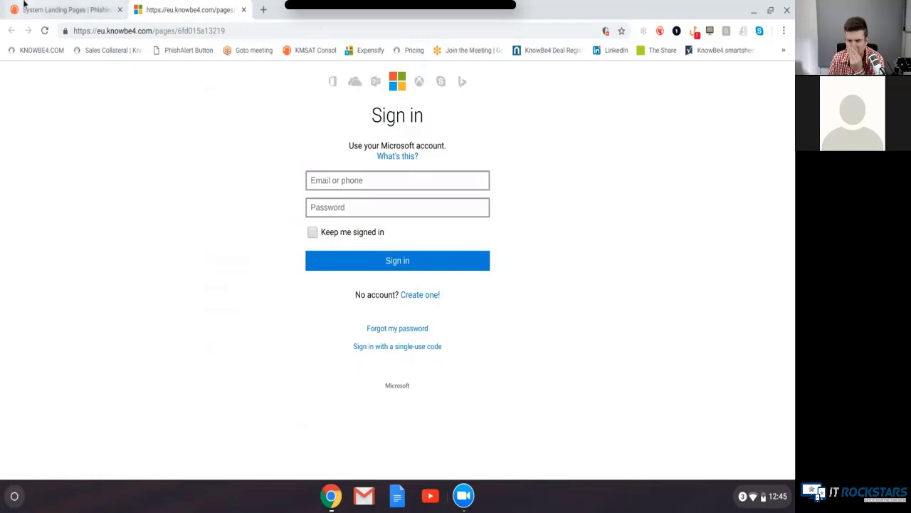
click(244, 10)
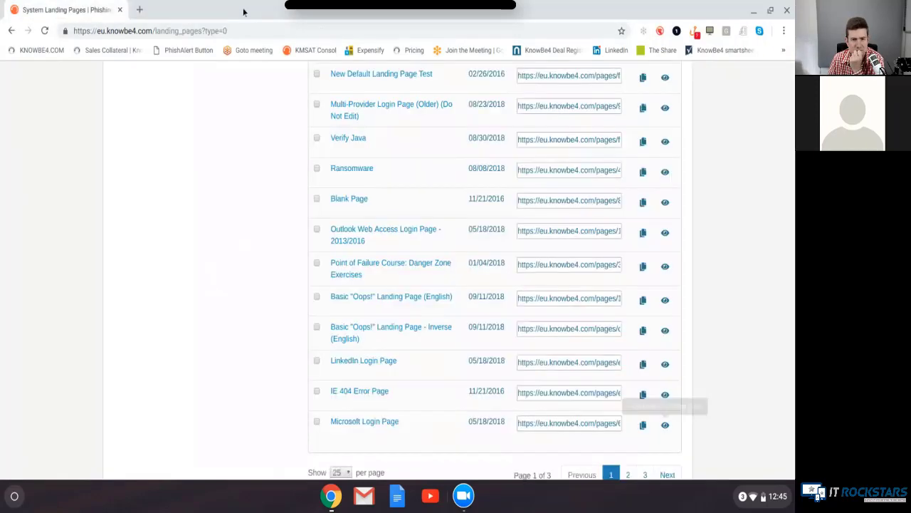
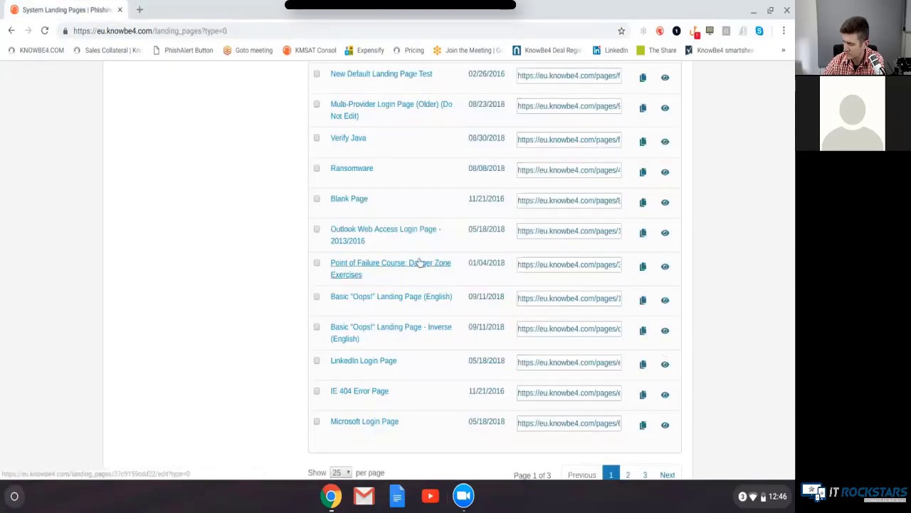
- Go to page 2 of the system landing pages, preview the Office 365 - New Sign-in Experience page and close the preview
scroll(576, 401, down, 1)
click(629, 440)
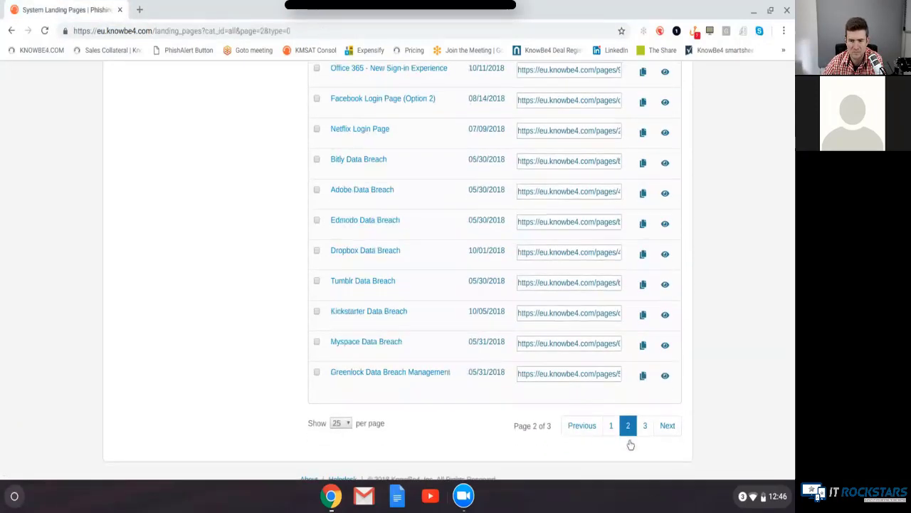
scroll(474, 378, up, 2)
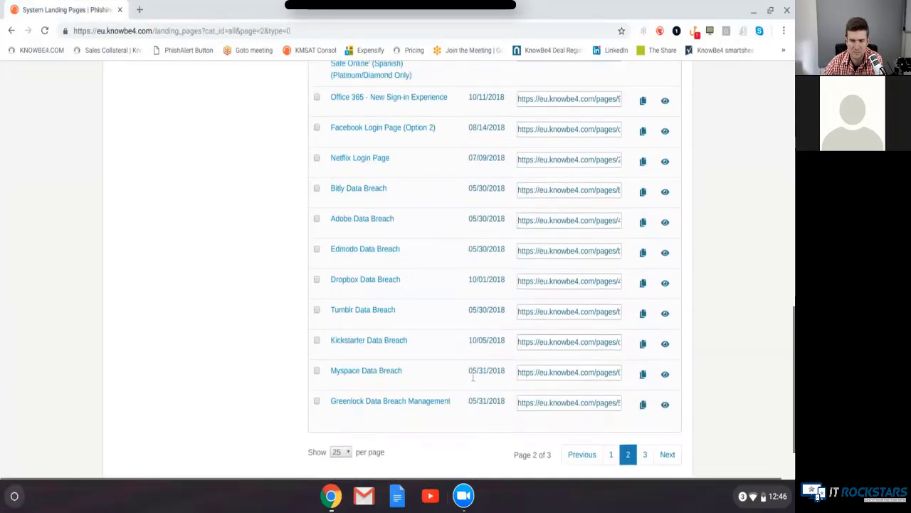
scroll(473, 382, up, 2)
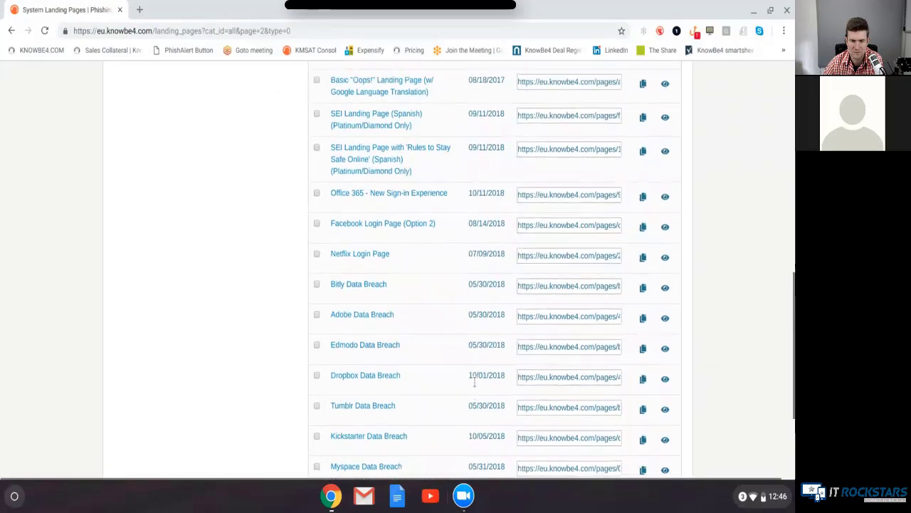
click(666, 197)
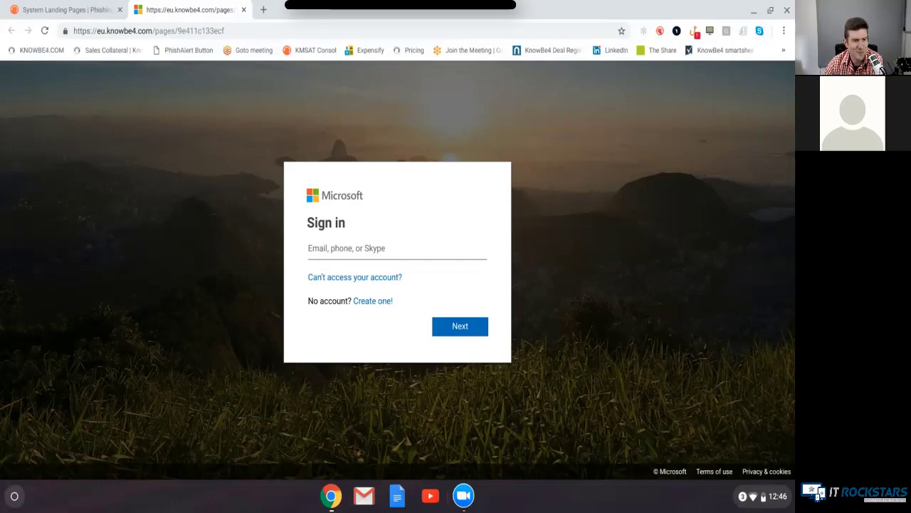
click(244, 10)
- Leave the landing pages and open the system email templates again
scroll(255, 102, up, 1)
scroll(255, 107, up, 10)
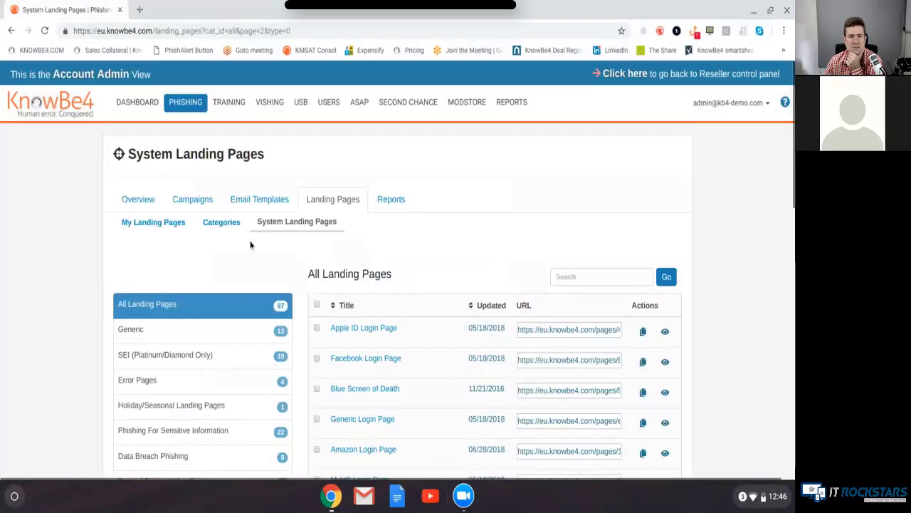
click(262, 204)
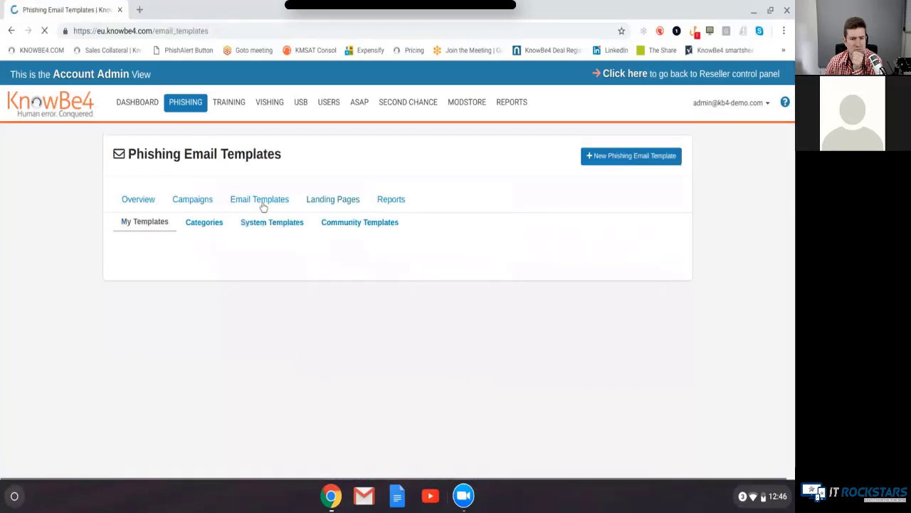
scroll(261, 299, down, 1)
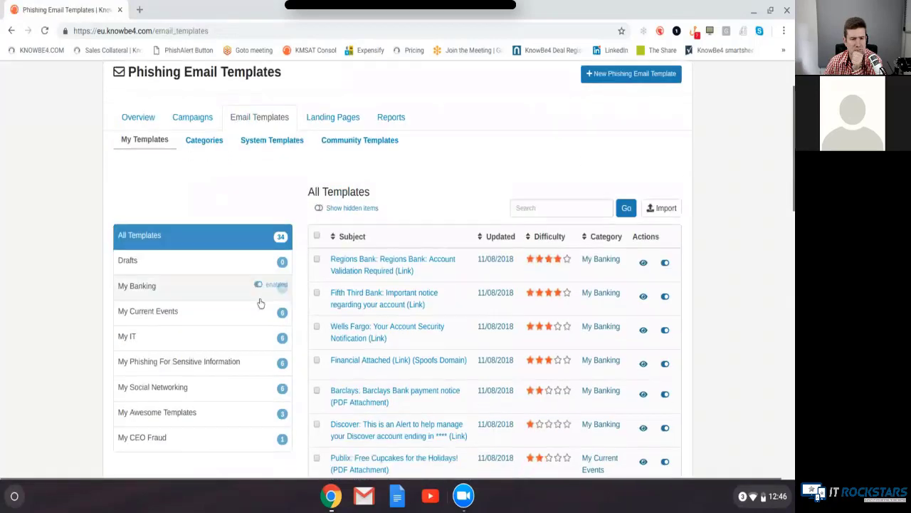
click(300, 139)
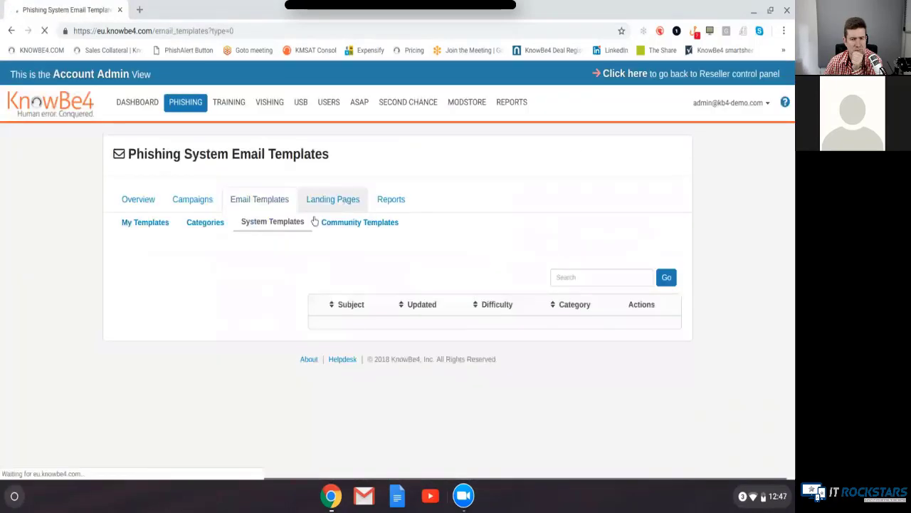
- Filter the system email templates to the IT category and sort them by difficulty, highest first
scroll(271, 282, down, 1)
scroll(271, 283, down, 3)
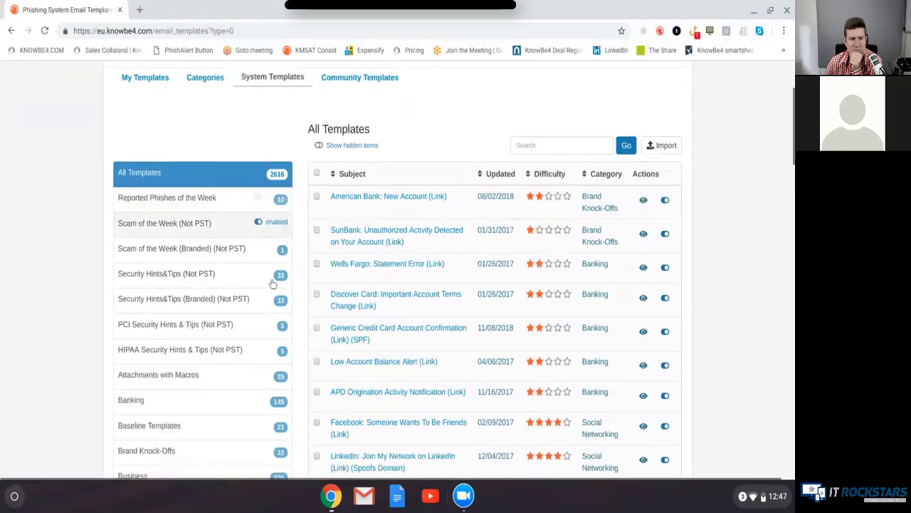
scroll(272, 284, down, 5)
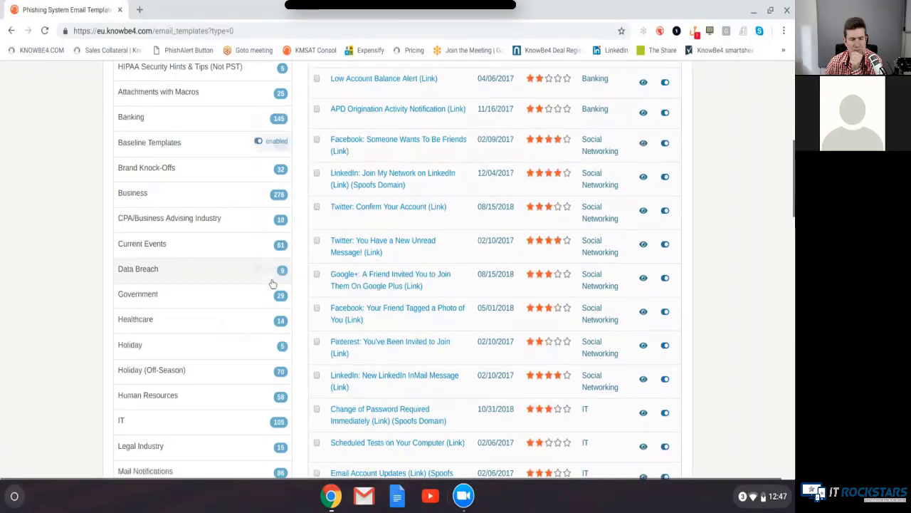
click(196, 351)
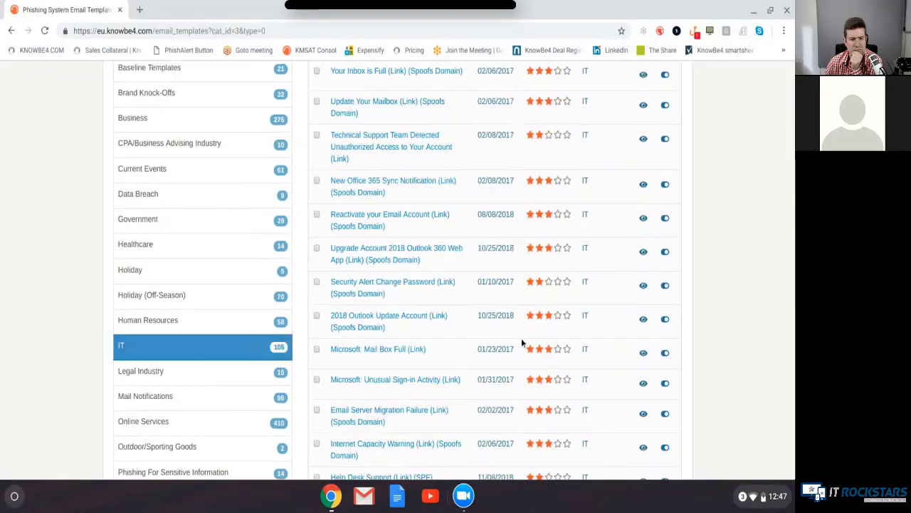
scroll(521, 338, up, 3)
scroll(606, 78, up, 4)
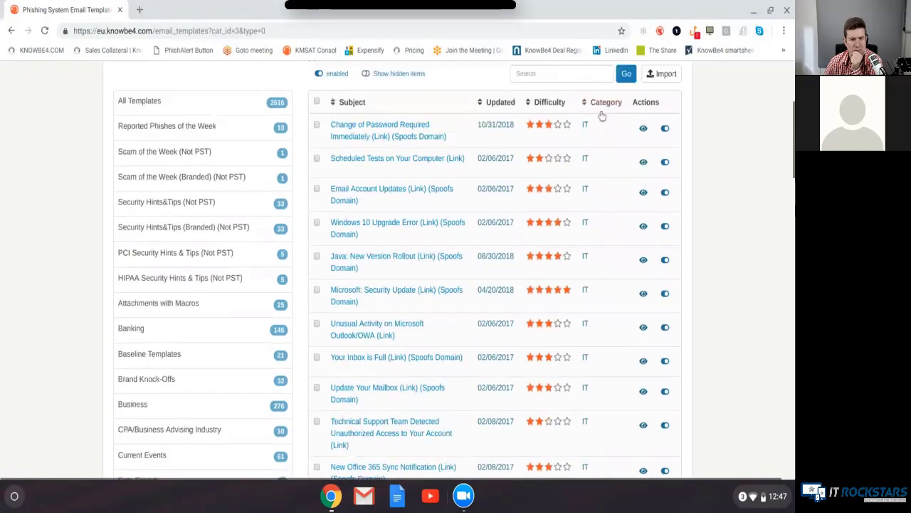
click(560, 154)
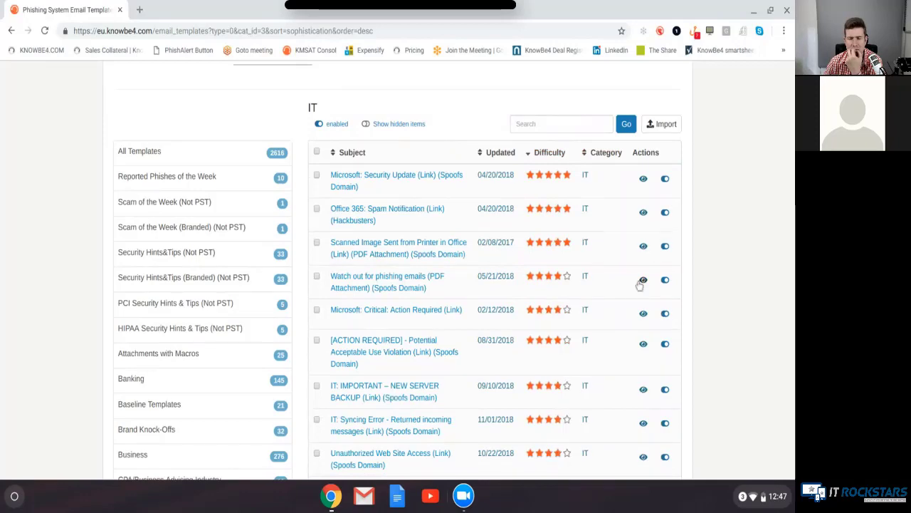
- Preview the Microsoft: Critical: Action Required (Link) template, then open it in the editor to examine its sender fields, red flags and body
click(642, 314)
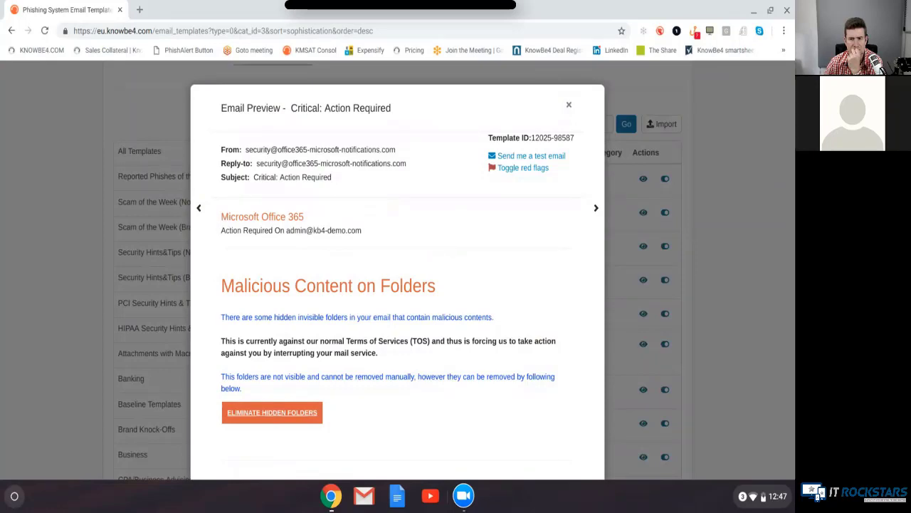
click(569, 107)
click(420, 310)
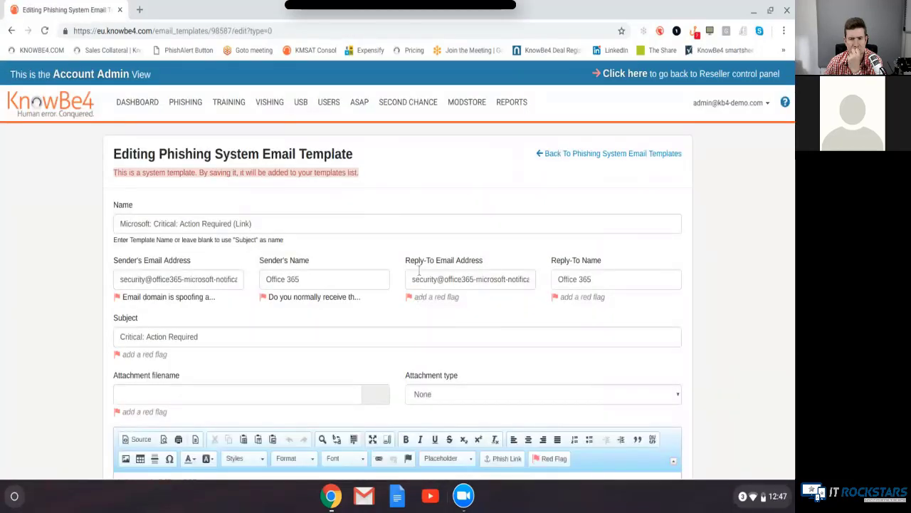
scroll(419, 275, down, 1)
scroll(420, 276, down, 2)
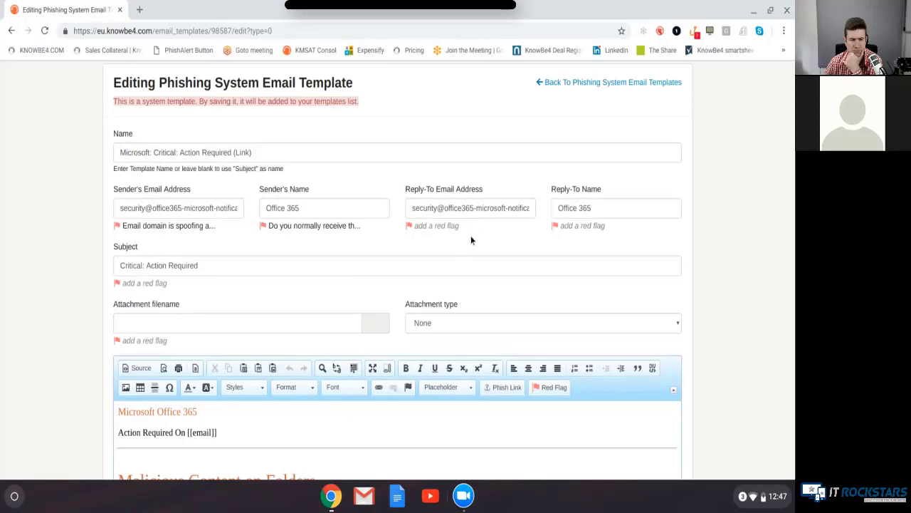
scroll(471, 240, down, 2)
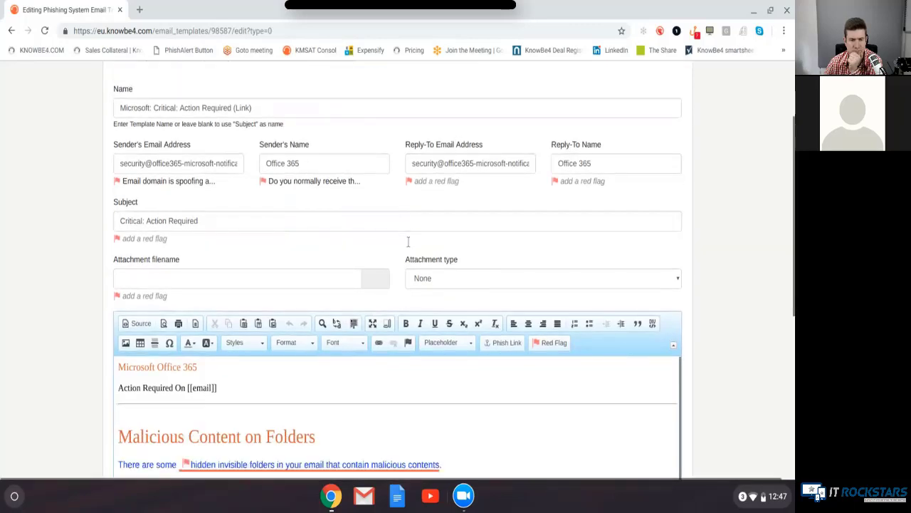
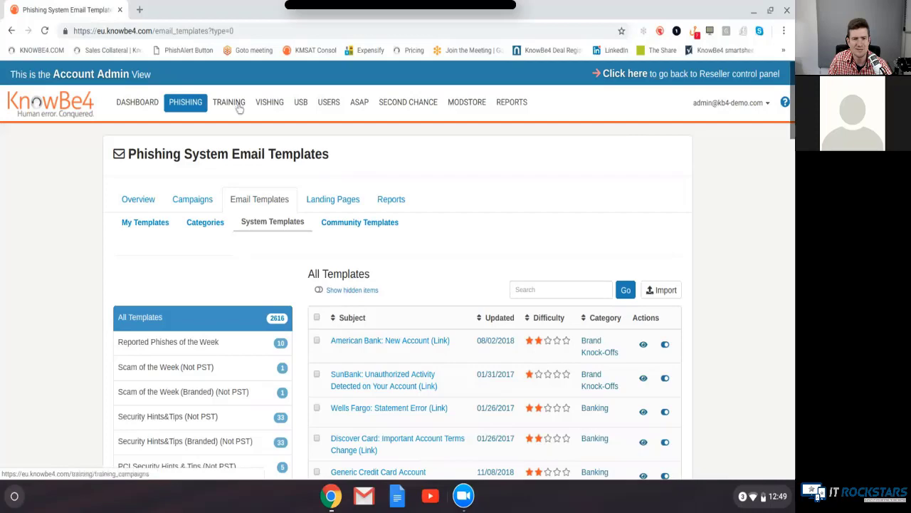
- Open the ModStore and look over its training content, publisher filters and subscription levels
click(454, 104)
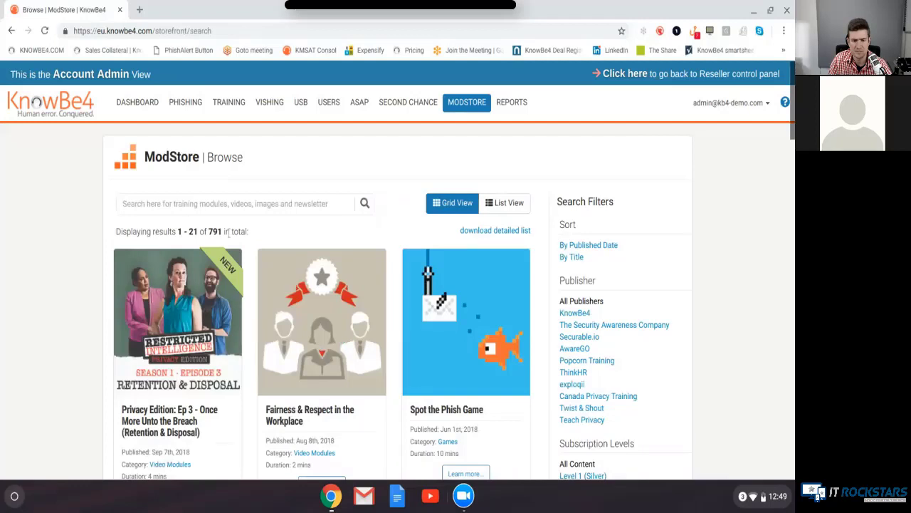
scroll(229, 235, down, 1)
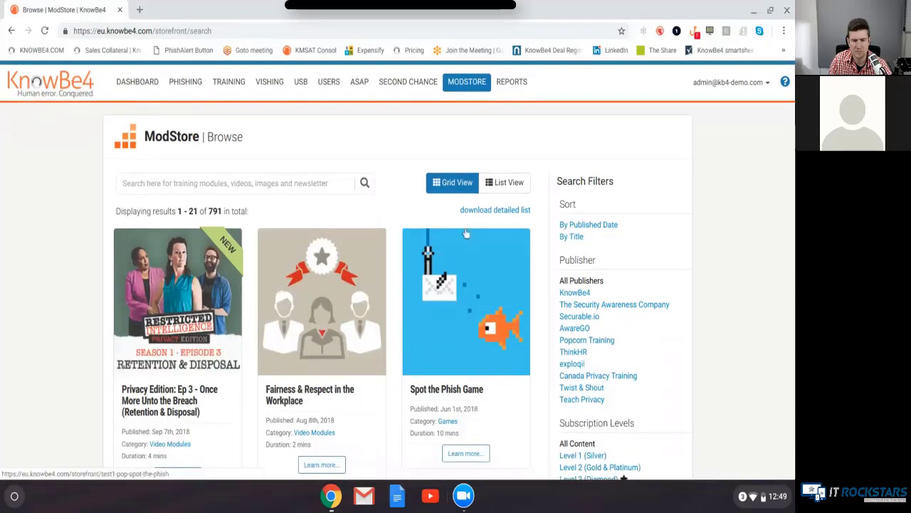
scroll(466, 234, up, 1)
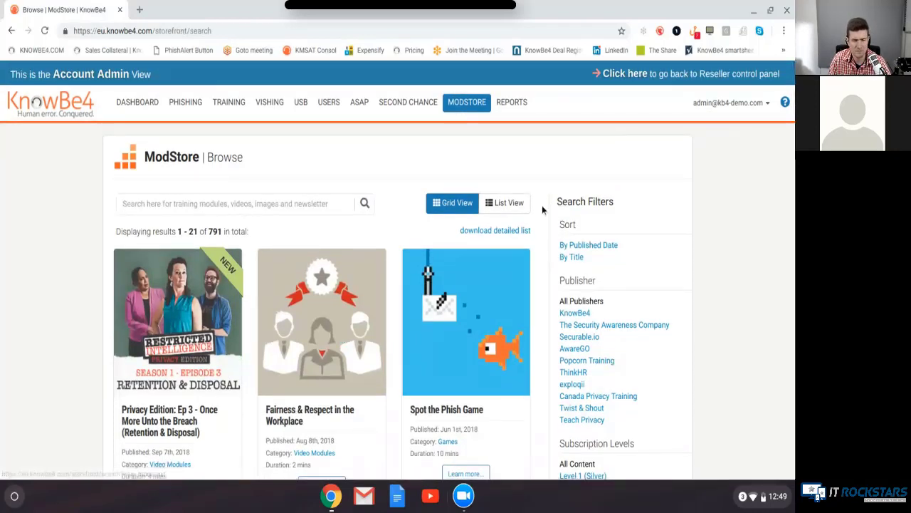
scroll(542, 208, down, 1)
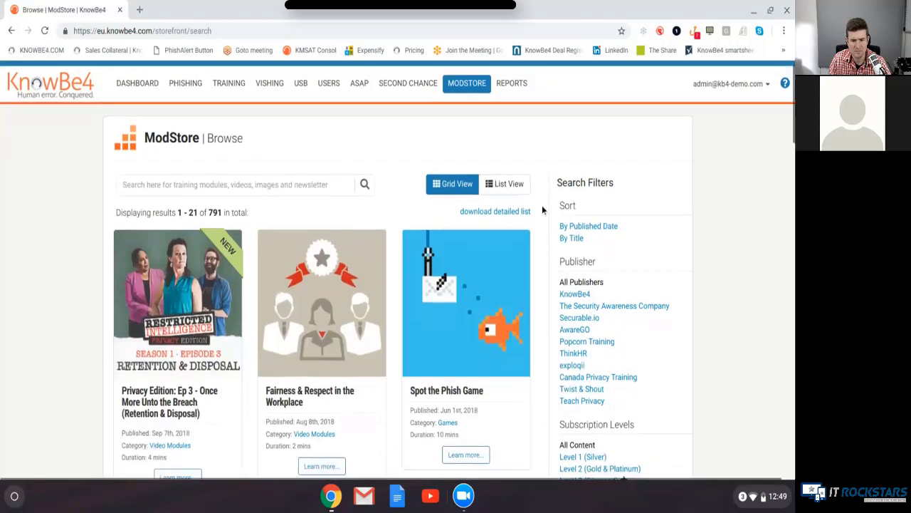
scroll(542, 210, down, 1)
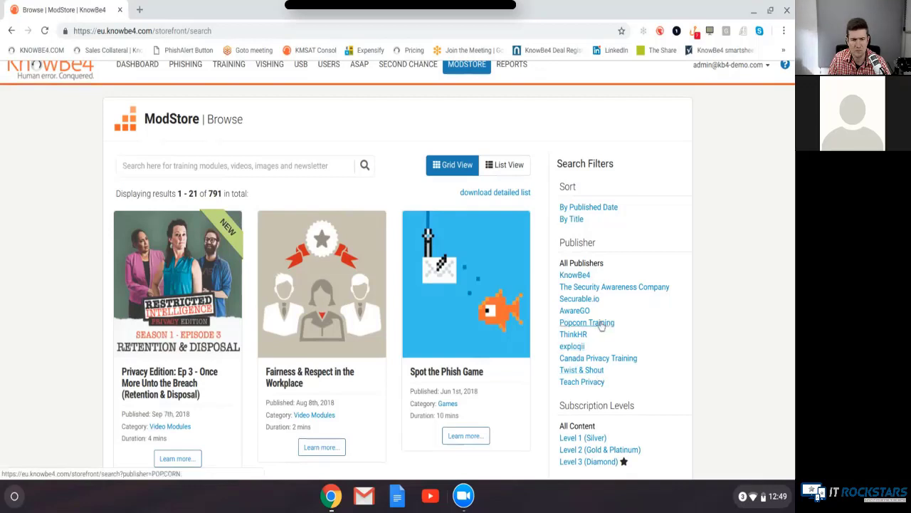
scroll(602, 324, down, 2)
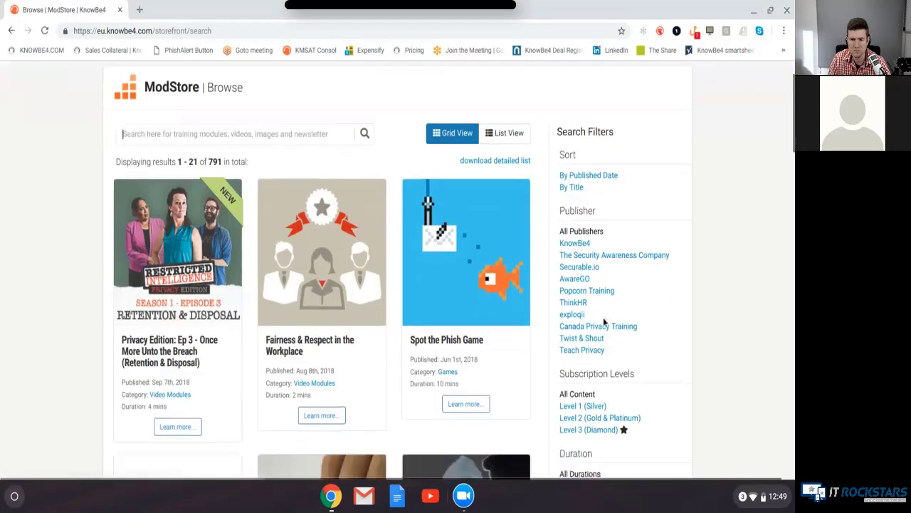
scroll(603, 324, down, 3)
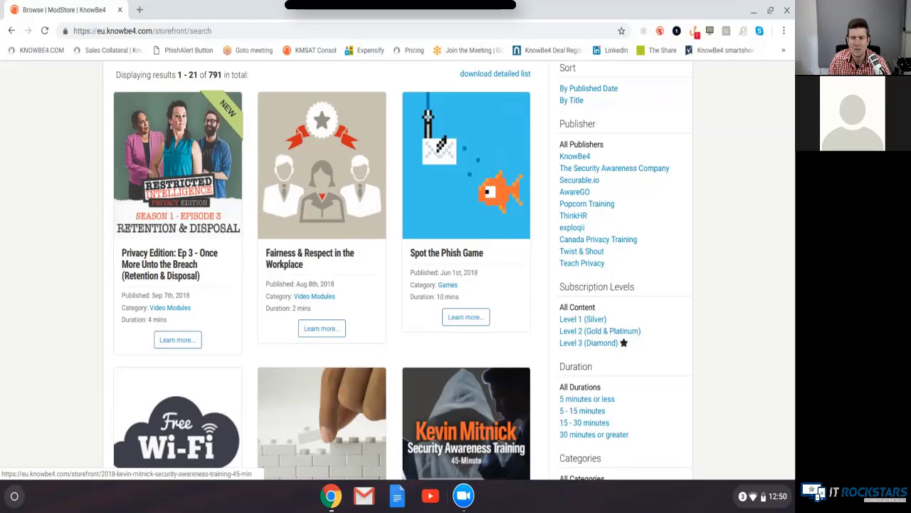
scroll(514, 382, down, 1)
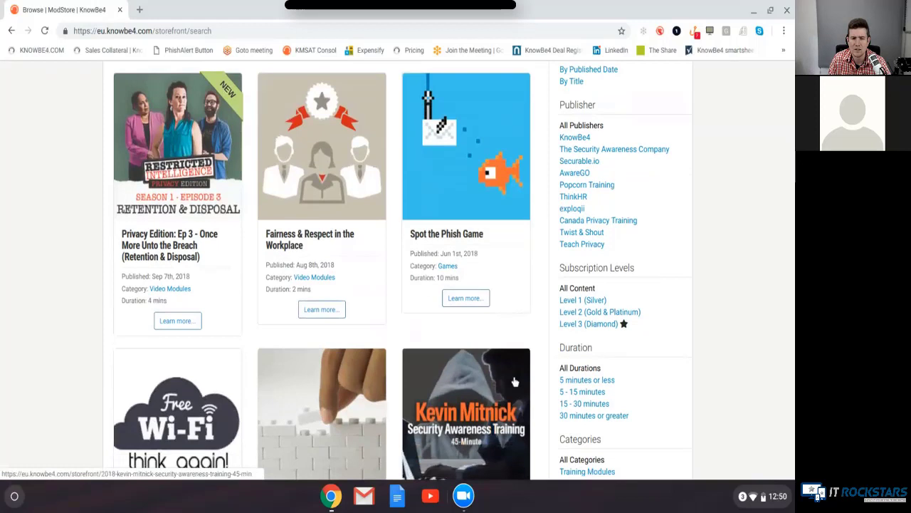
scroll(514, 382, down, 2)
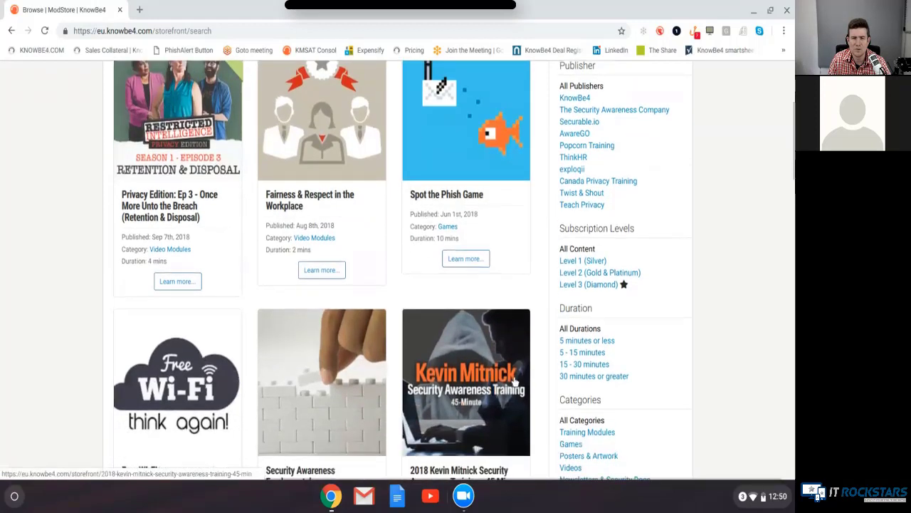
scroll(515, 383, up, 1)
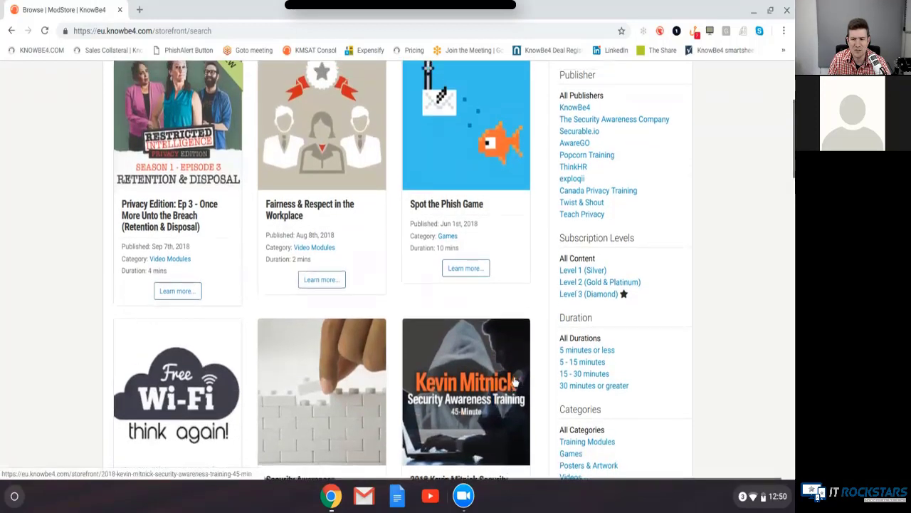
scroll(515, 383, up, 5)
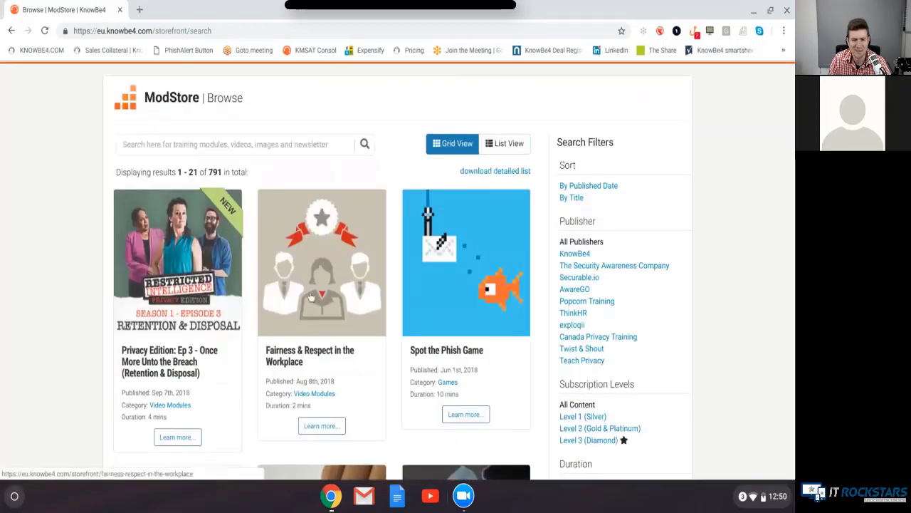
- Go through the ModStore's duration, category and content topic filters, and filter the content by the GDPR topic
scroll(556, 317, down, 5)
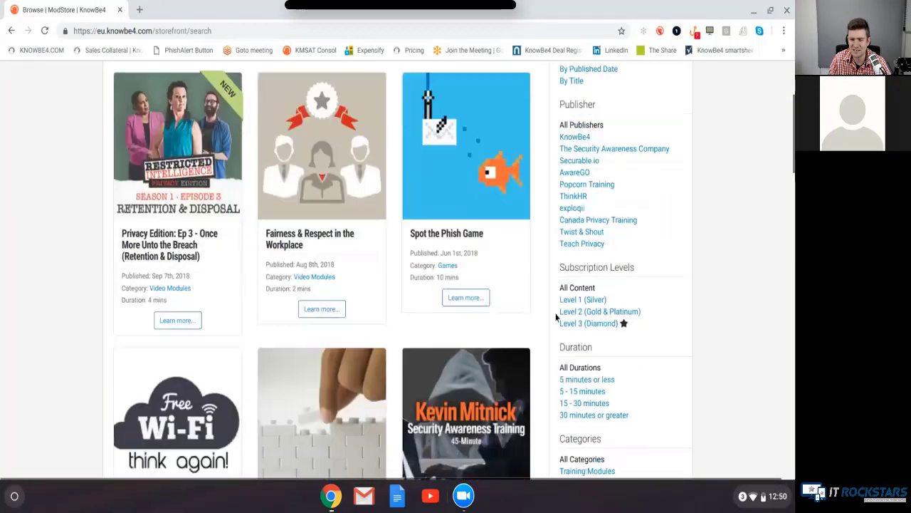
scroll(556, 317, down, 3)
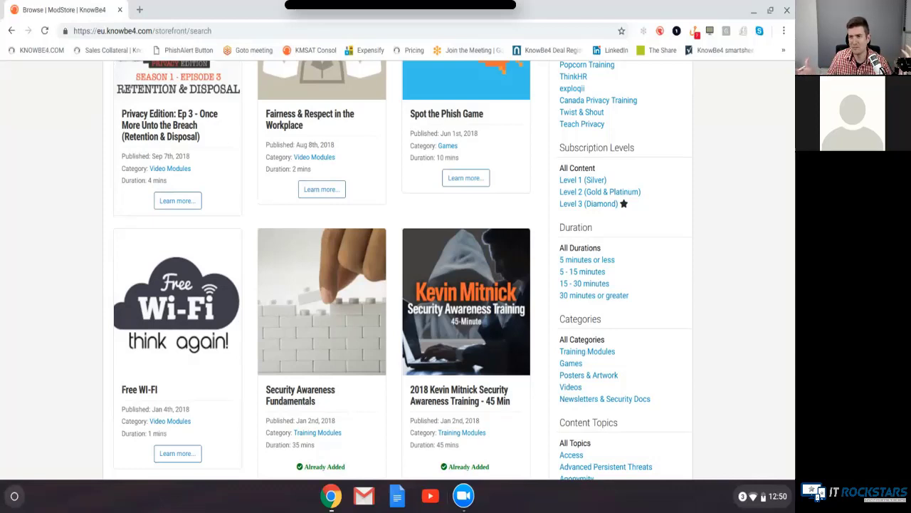
scroll(603, 307, down, 3)
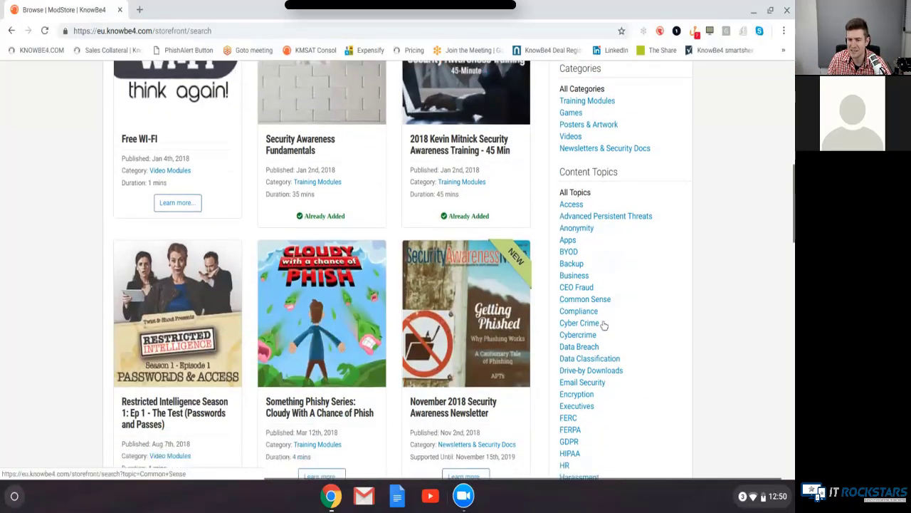
scroll(604, 325, down, 2)
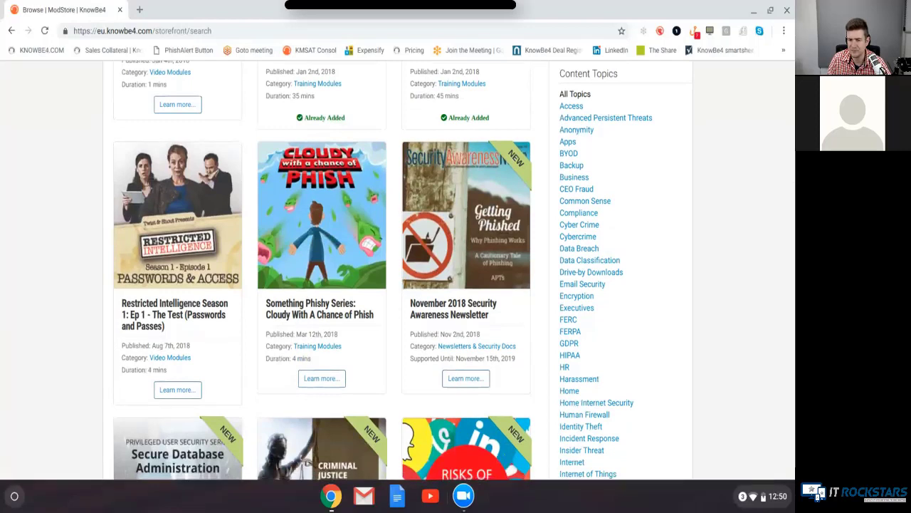
scroll(619, 315, down, 1)
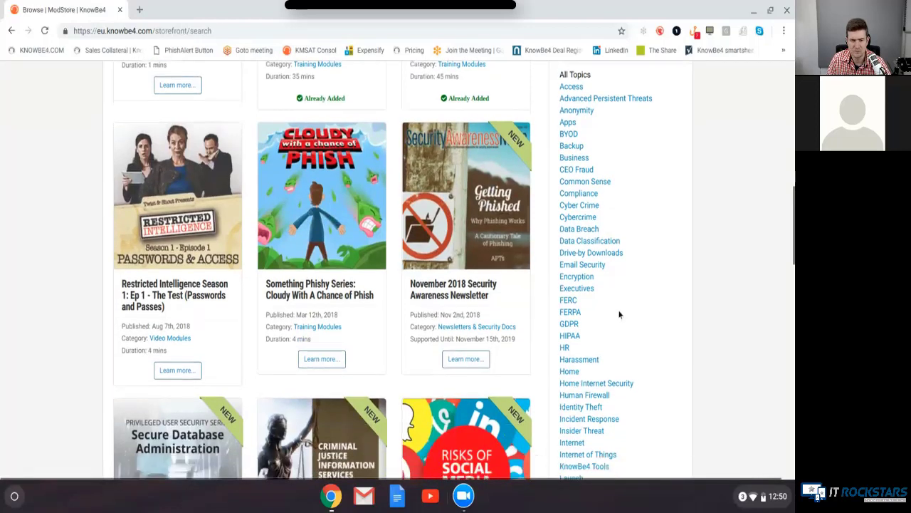
scroll(619, 315, down, 2)
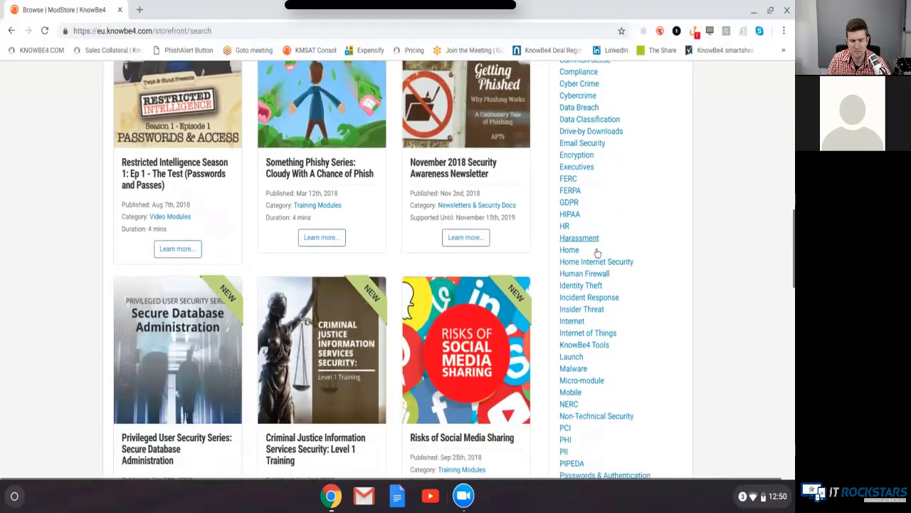
scroll(594, 255, down, 2)
scroll(592, 439, down, 1)
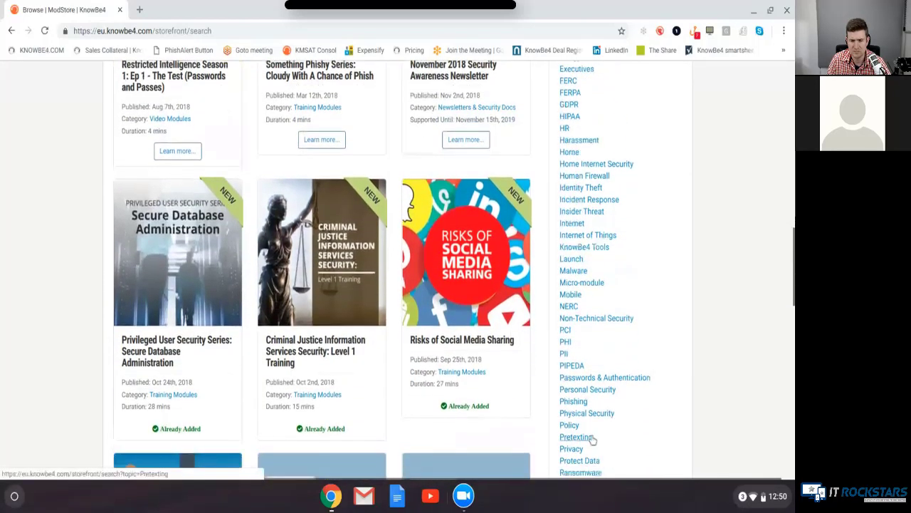
scroll(592, 438, down, 1)
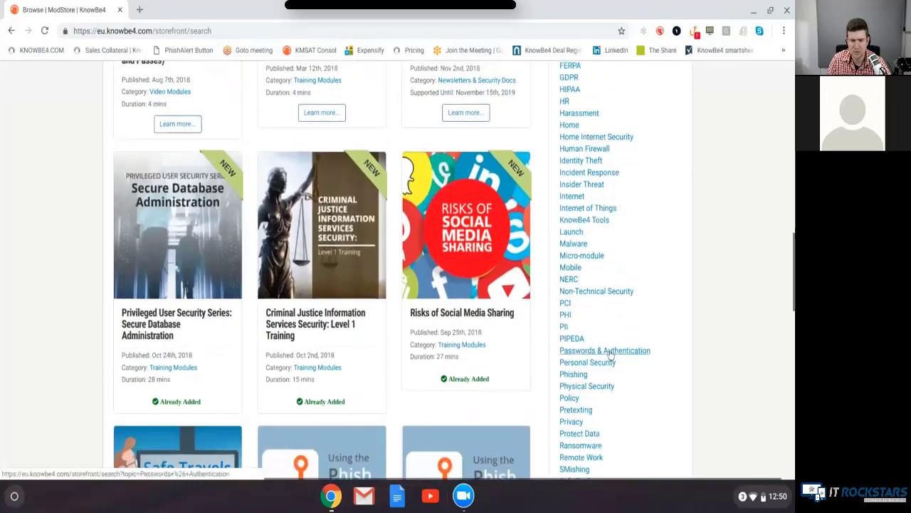
scroll(610, 353, up, 1)
scroll(605, 299, up, 1)
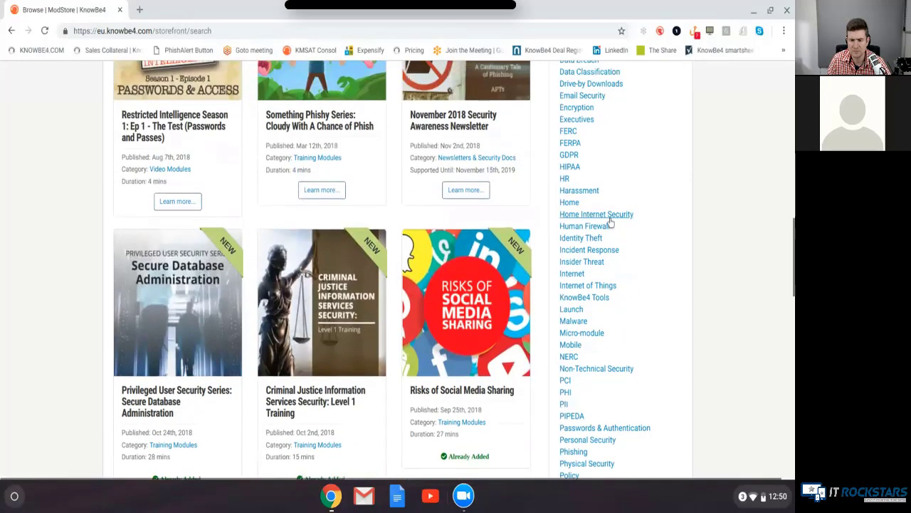
click(571, 155)
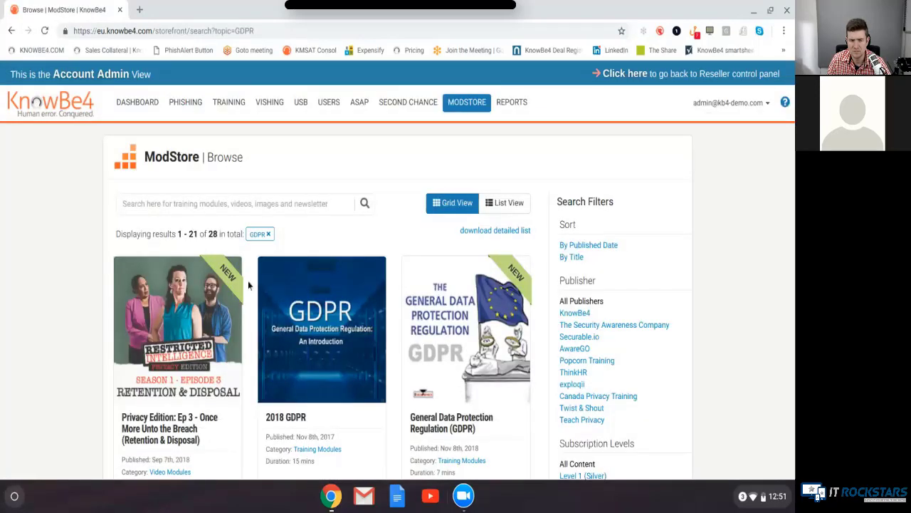
scroll(265, 287, down, 1)
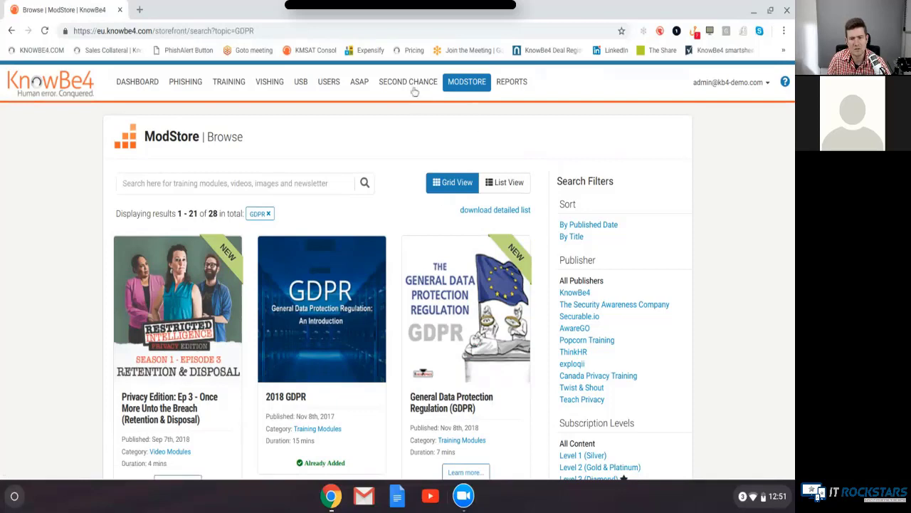
- Open the Automated Security Awareness Program (ASAP) and examine its task list with estimated durations and due dates
click(360, 83)
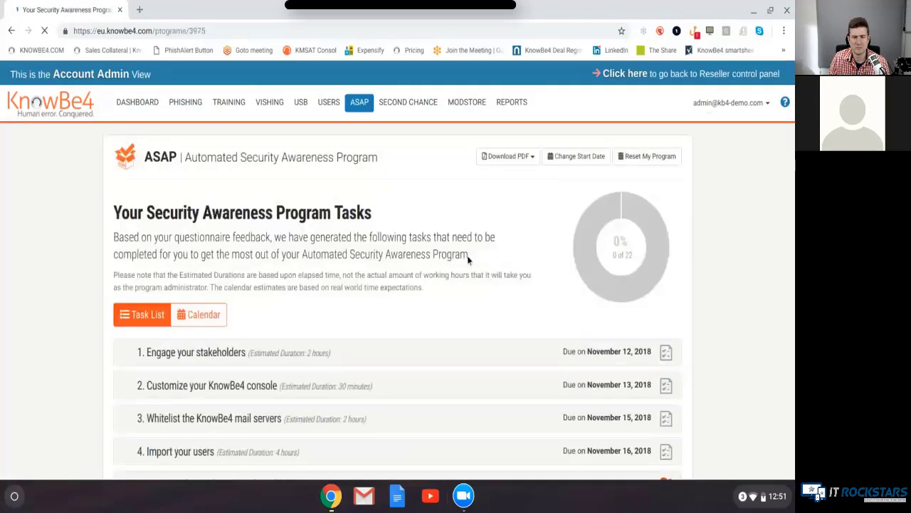
scroll(468, 260, down, 1)
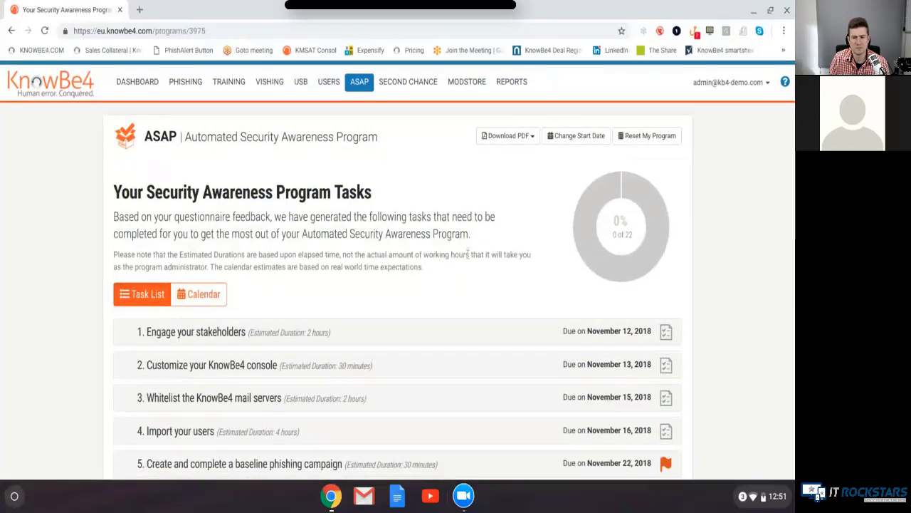
scroll(468, 256, down, 2)
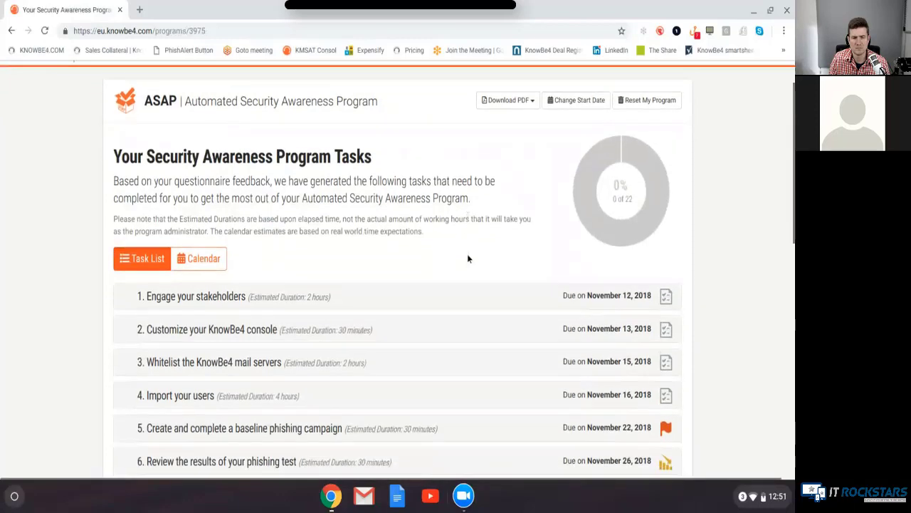
scroll(467, 258, down, 1)
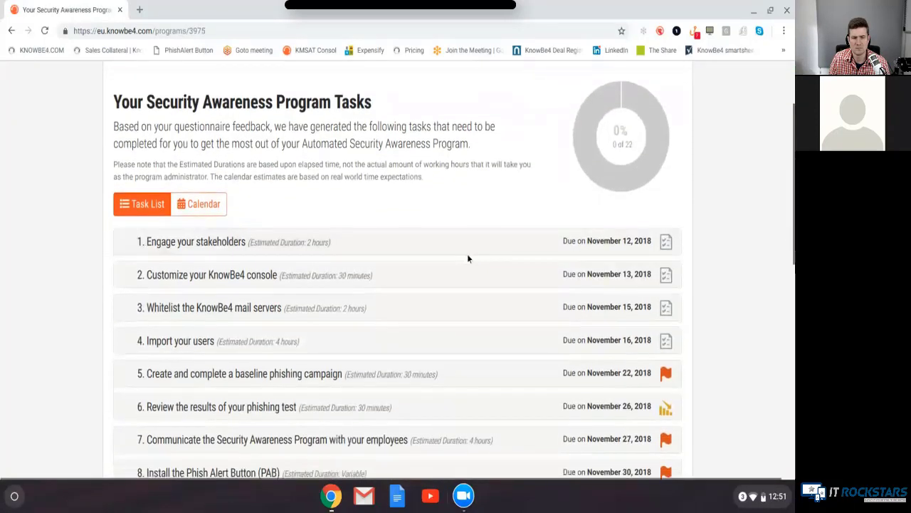
scroll(468, 258, down, 1)
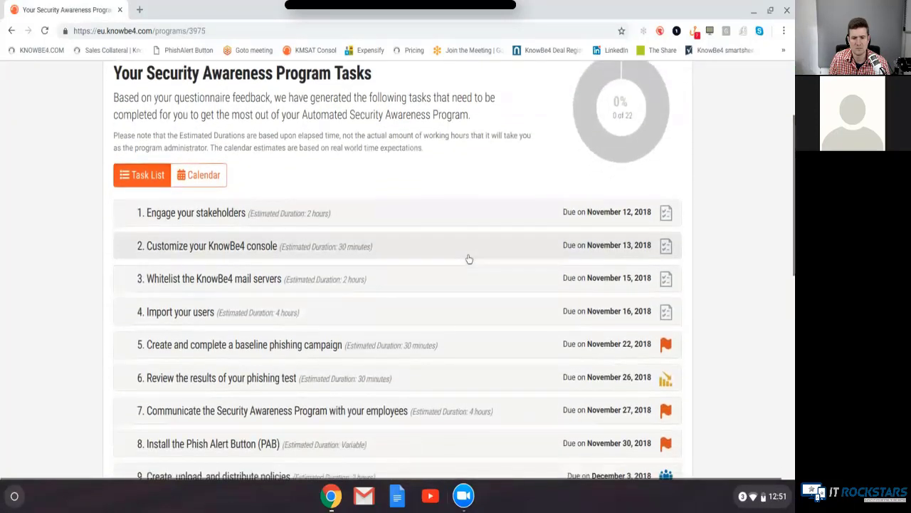
scroll(468, 258, down, 2)
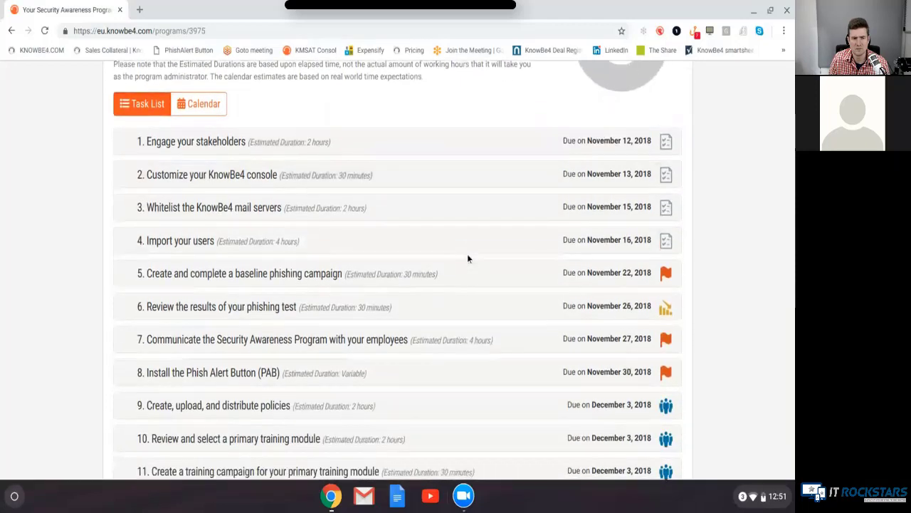
scroll(468, 258, down, 3)
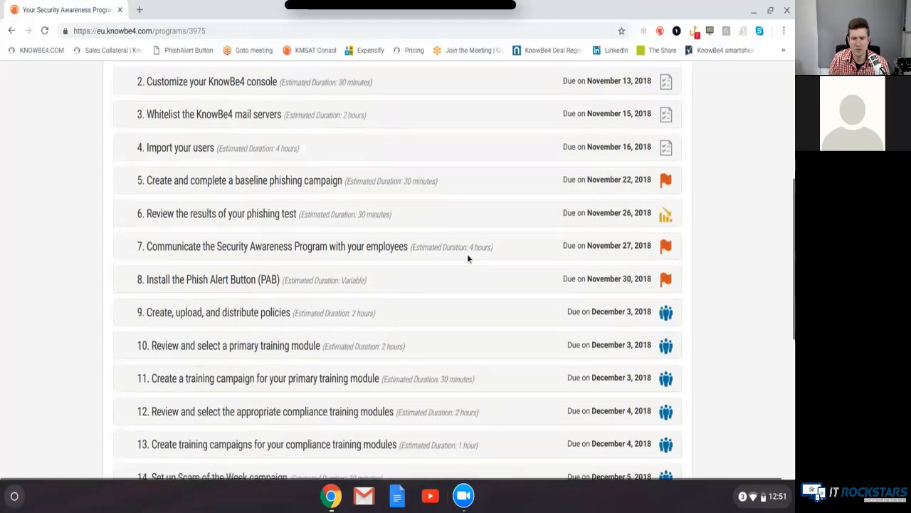
- Expand task 10, Review and select a primary training module, and review its guidance and suggested ModStore items
click(305, 336)
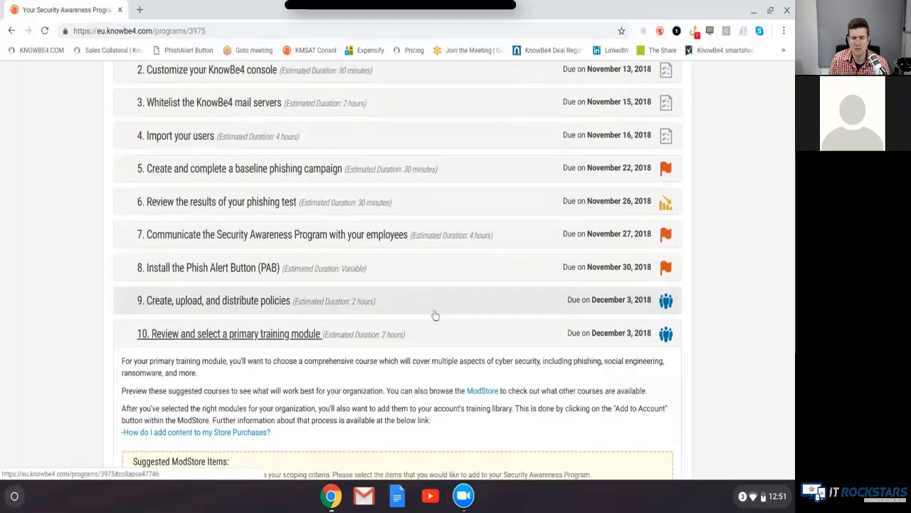
scroll(435, 314, down, 3)
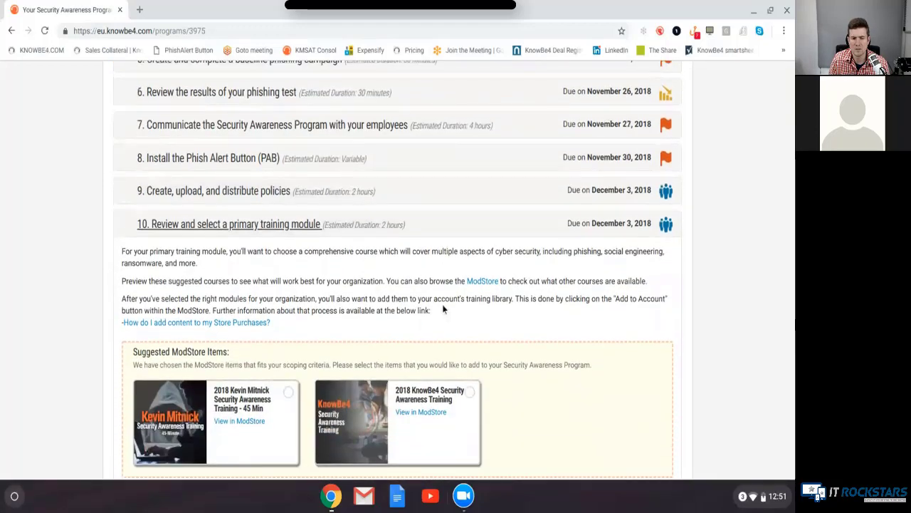
scroll(442, 304, down, 1)
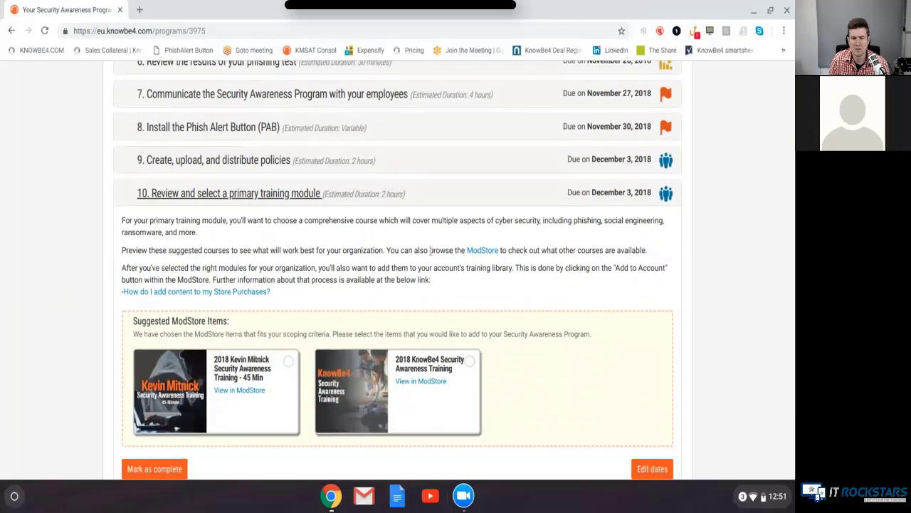
scroll(430, 250, down, 5)
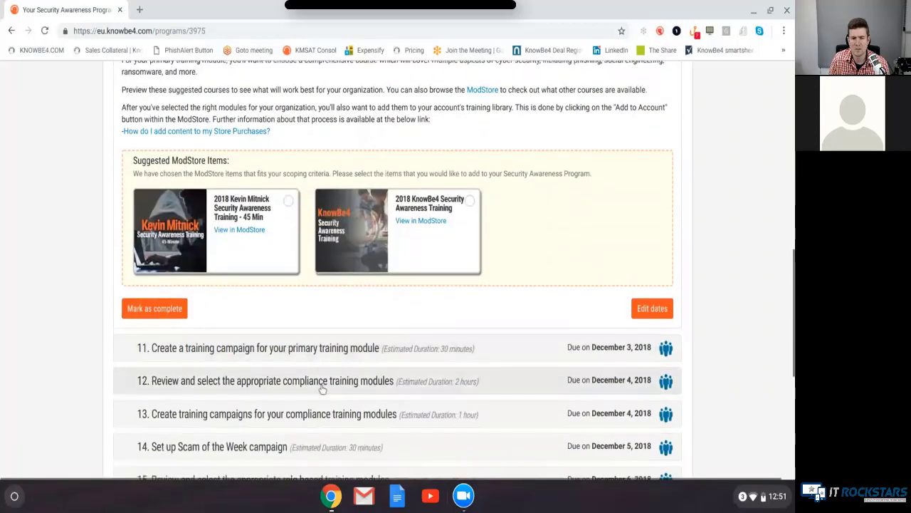
- Expand task 12, Review and select the appropriate compliance training modules, and review its suggested ModStore items
click(322, 382)
scroll(462, 348, down, 3)
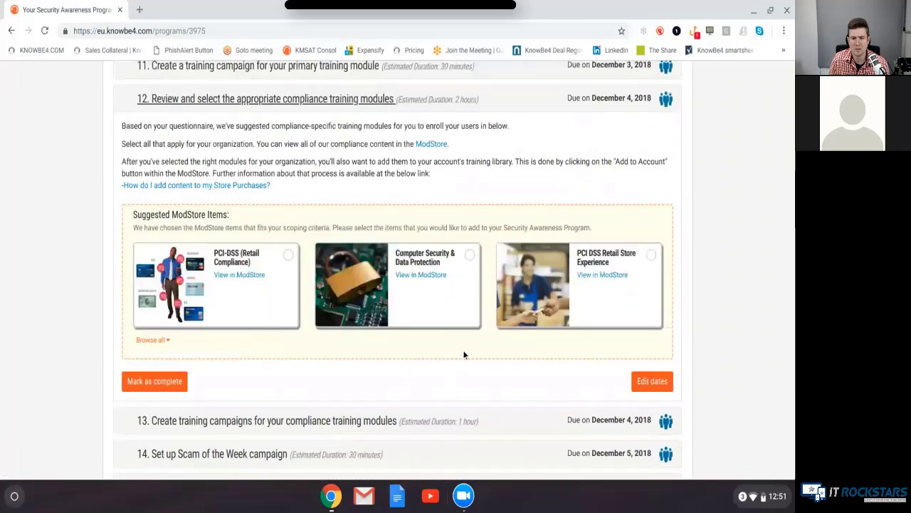
scroll(460, 351, up, 5)
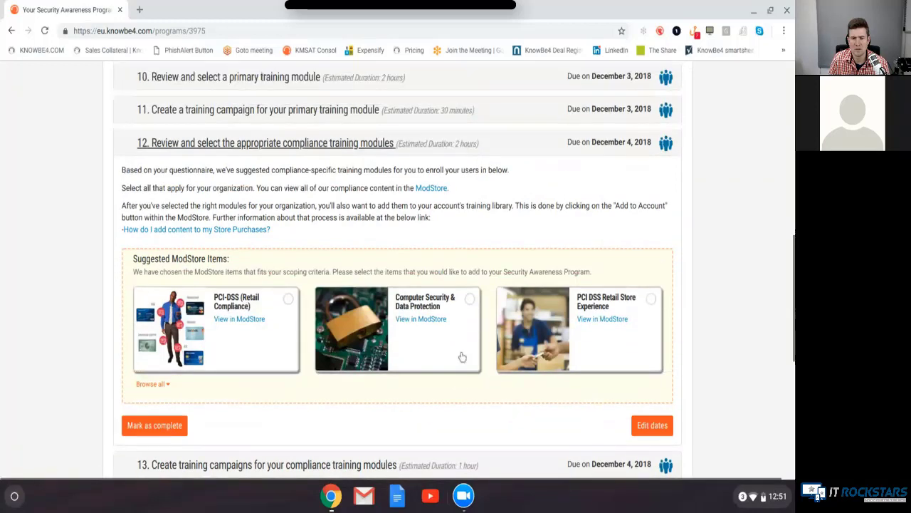
- Leave the ASAP task list and open the ModStore catalog of training content
scroll(443, 353, up, 7)
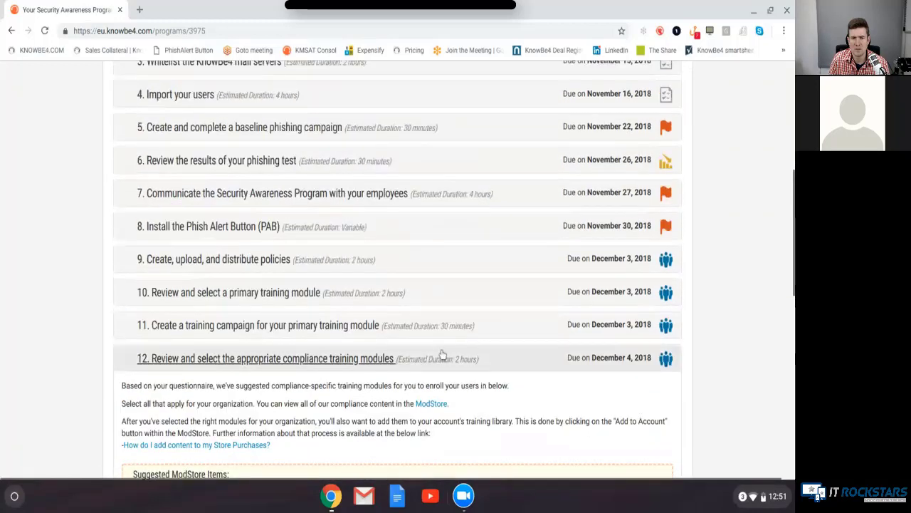
scroll(443, 354, up, 4)
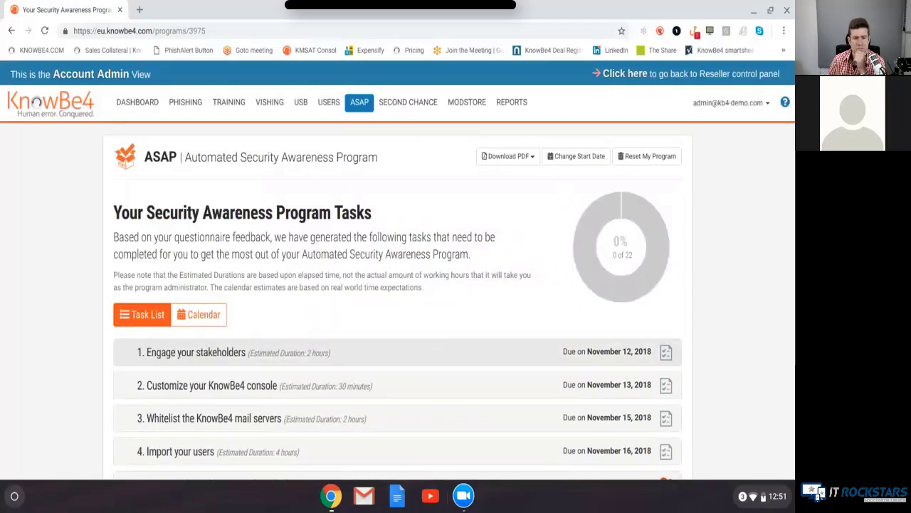
click(466, 107)
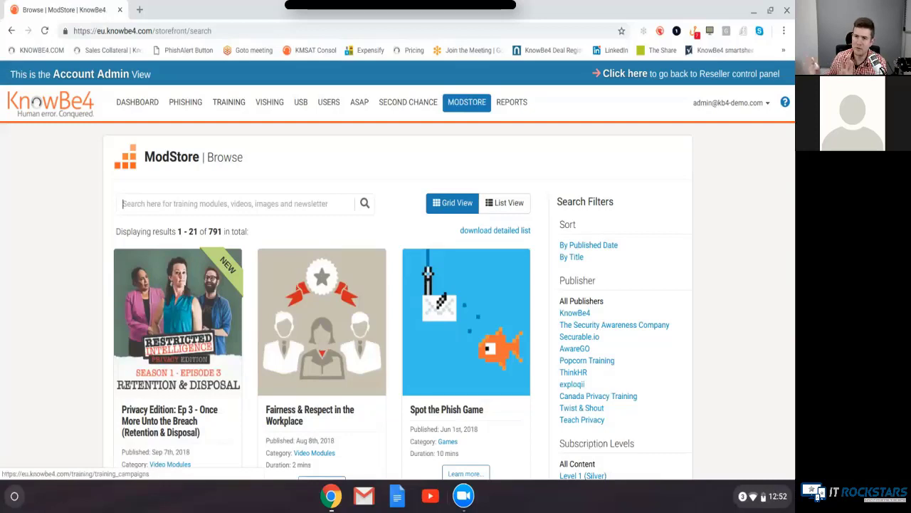
- Start a new training campaign, try the relative duration option, and set the campaign to No End Date
click(228, 102)
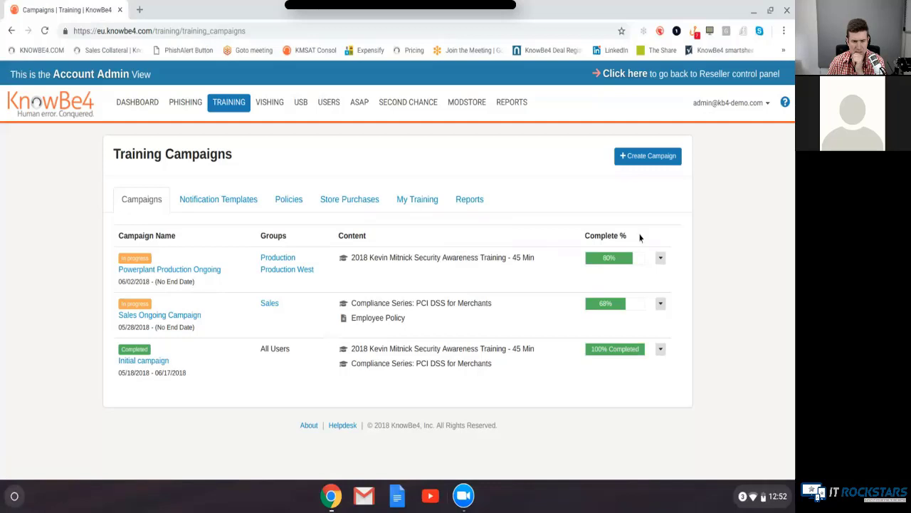
click(657, 161)
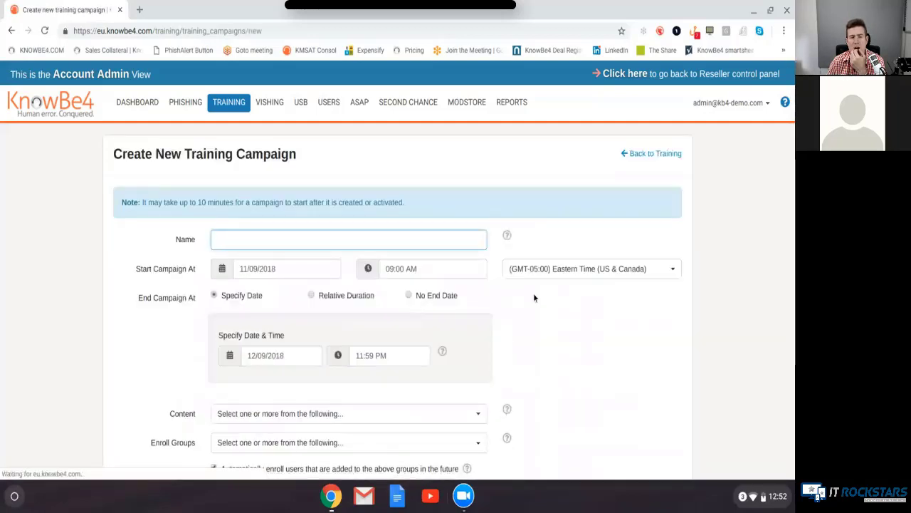
scroll(533, 293, down, 1)
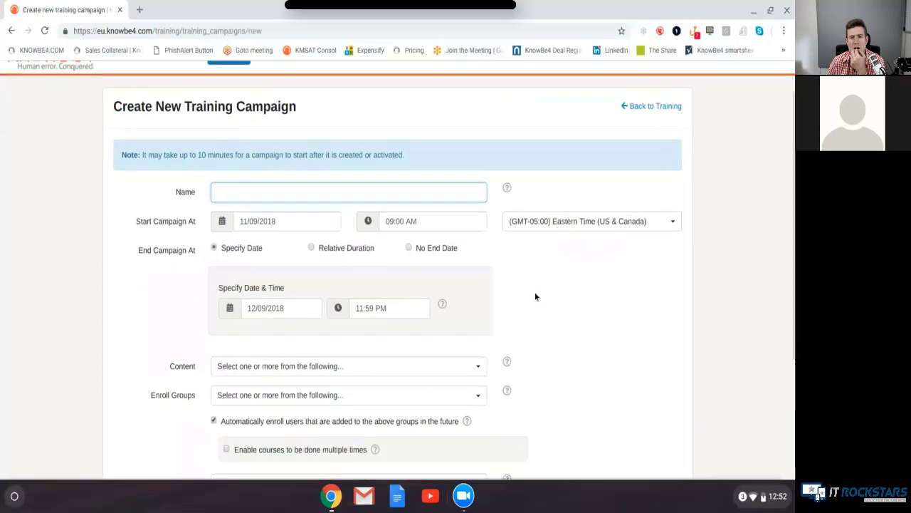
scroll(535, 296, down, 1)
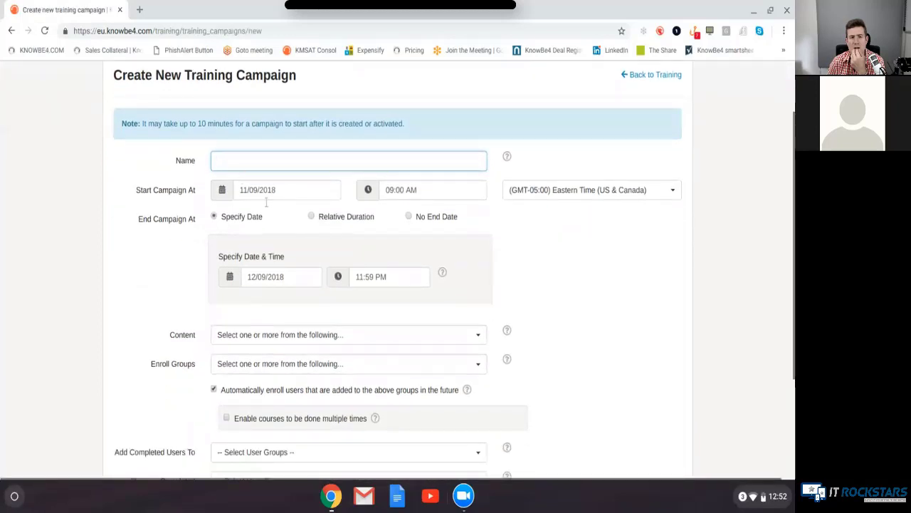
click(311, 217)
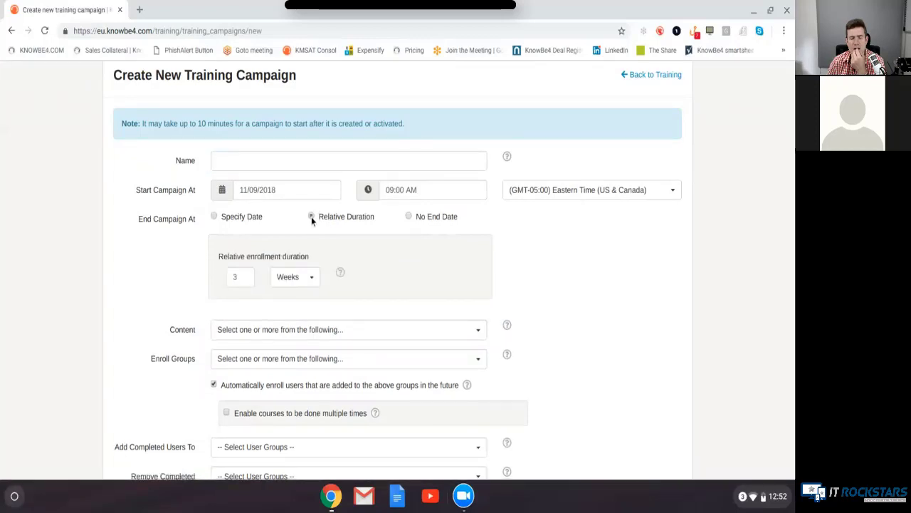
click(408, 217)
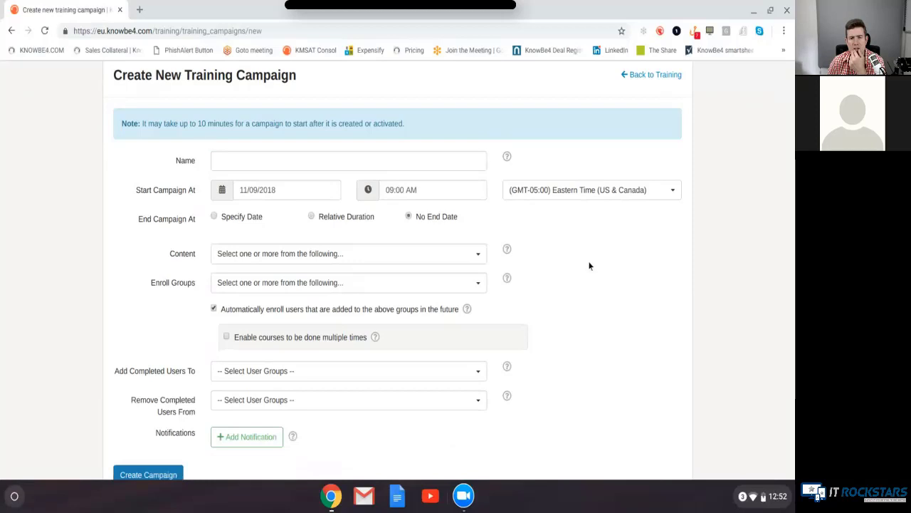
scroll(589, 266, down, 1)
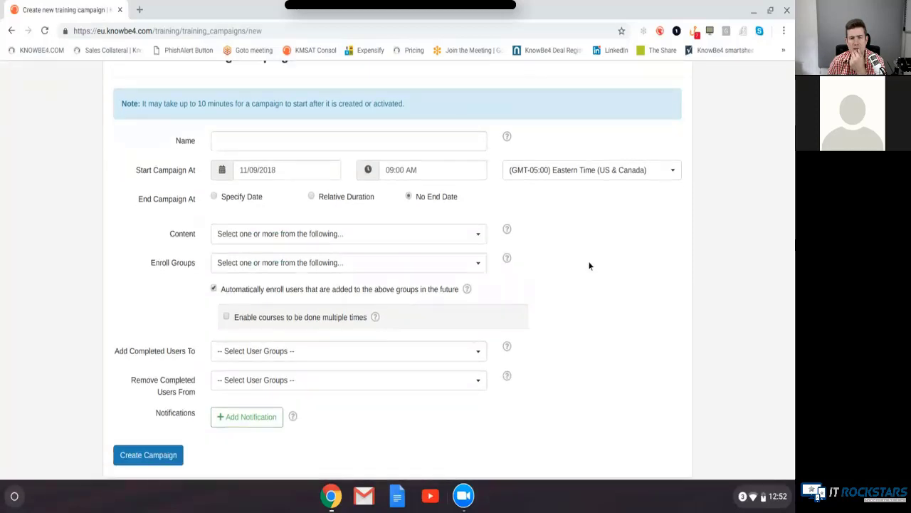
- Add the courses 2018 GDPR and 2018 Micro-module - Social Engineering as the campaign's content
click(342, 238)
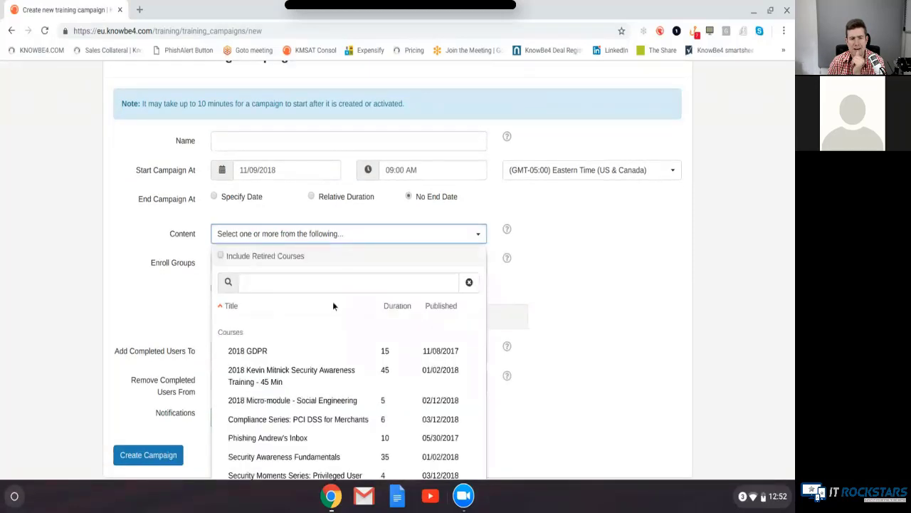
click(277, 349)
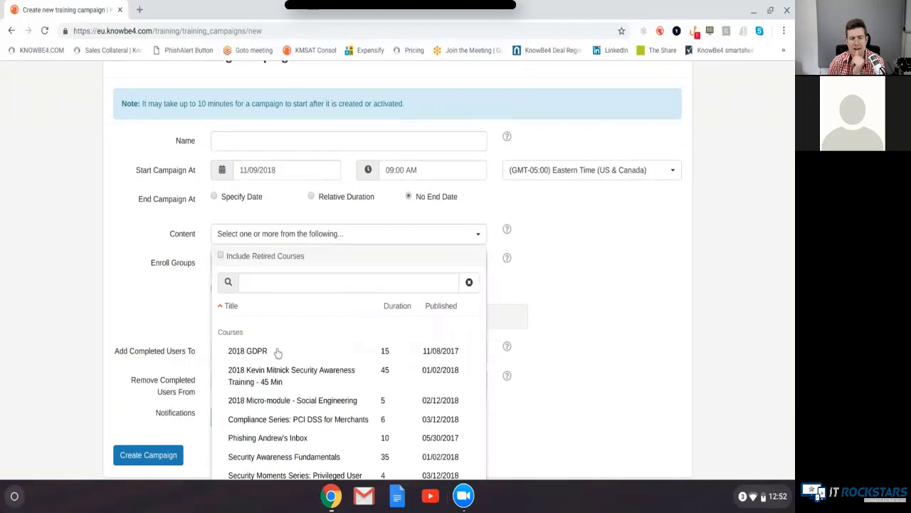
click(315, 403)
click(571, 338)
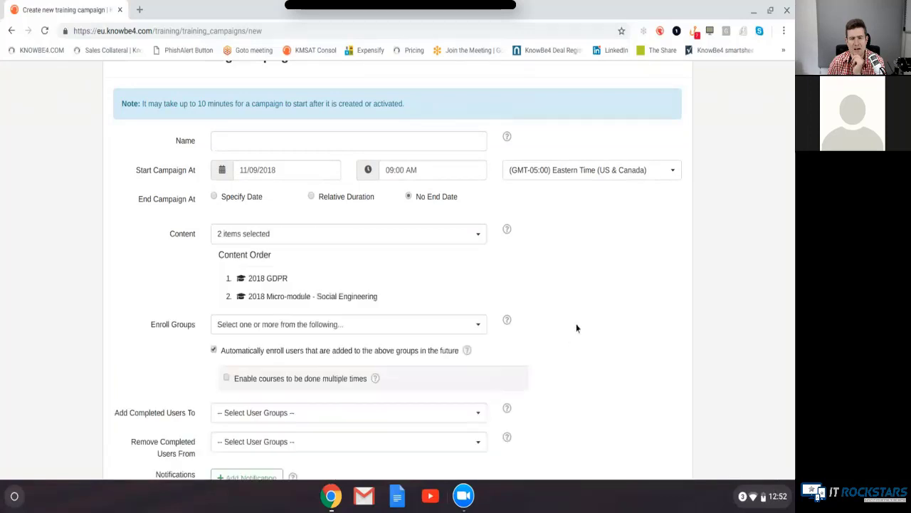
- Review the new campaign's enrollment groups, the group options for completed users and the notification settings
scroll(577, 328, down, 3)
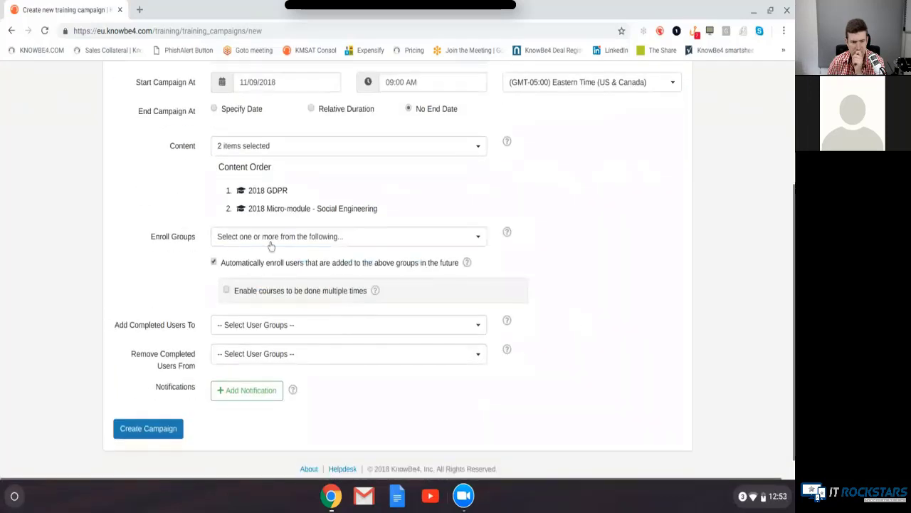
click(271, 242)
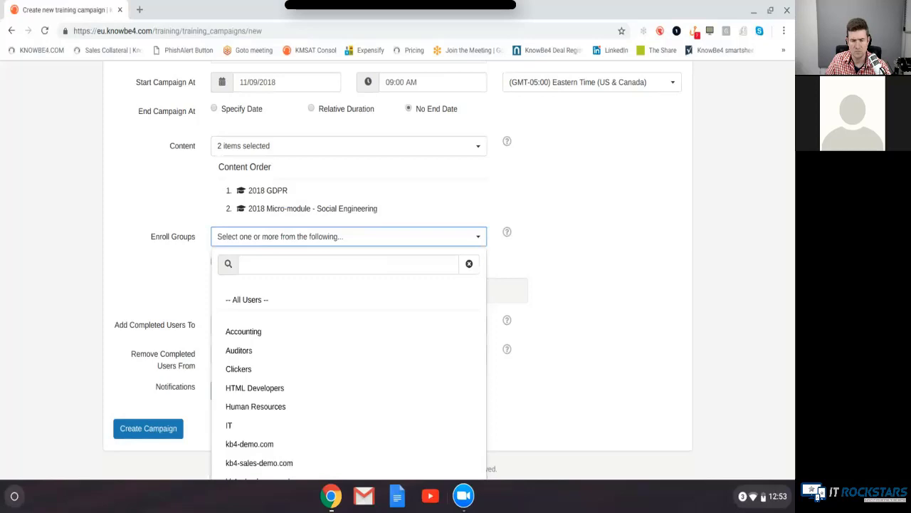
click(432, 231)
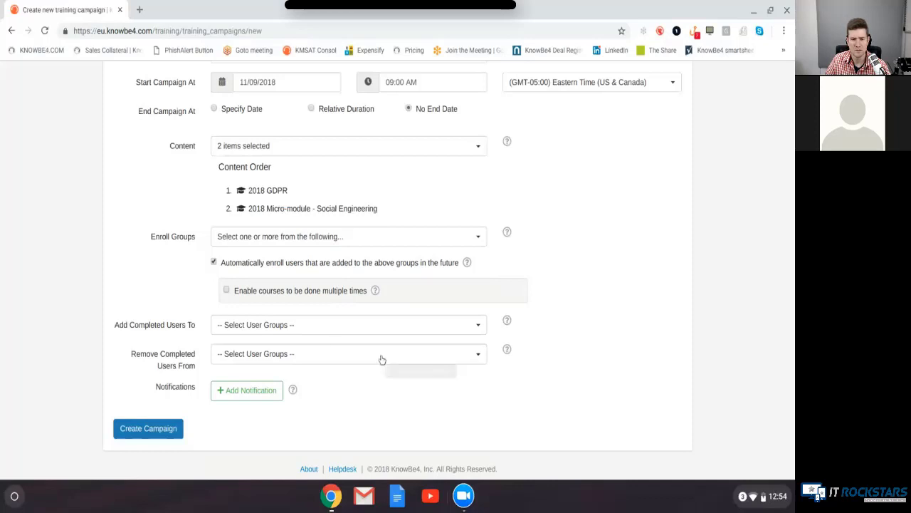
scroll(380, 360, down, 1)
click(276, 322)
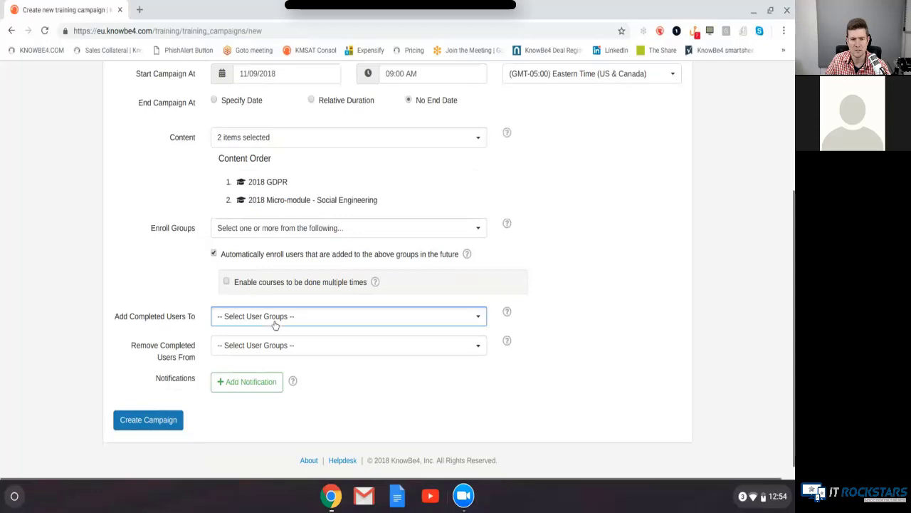
click(158, 354)
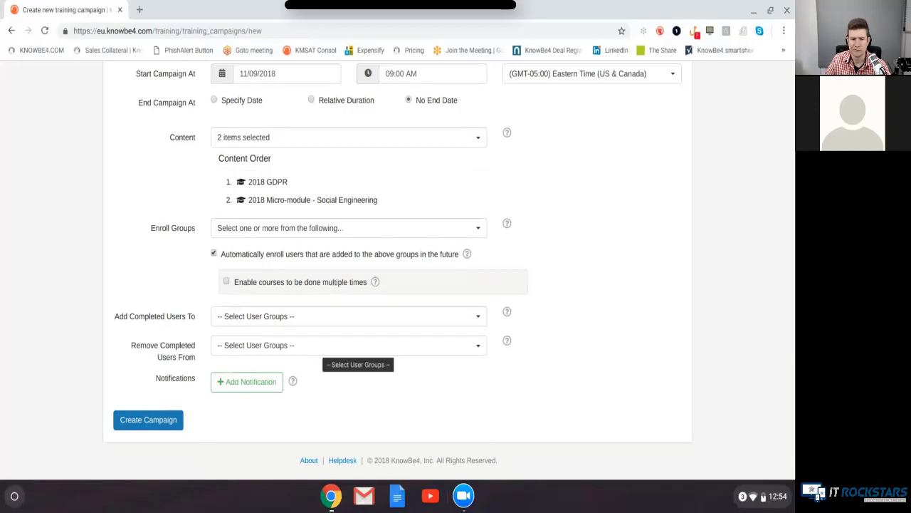
scroll(317, 353, down, 1)
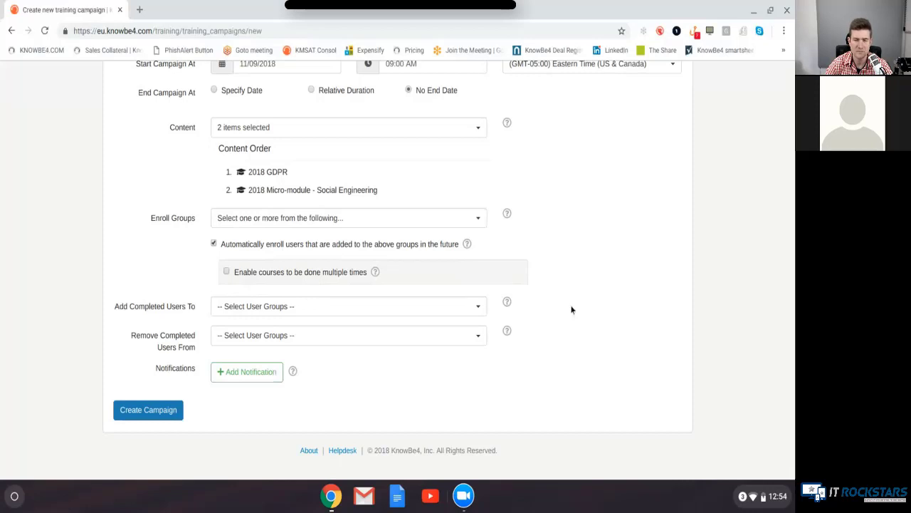
scroll(571, 309, up, 1)
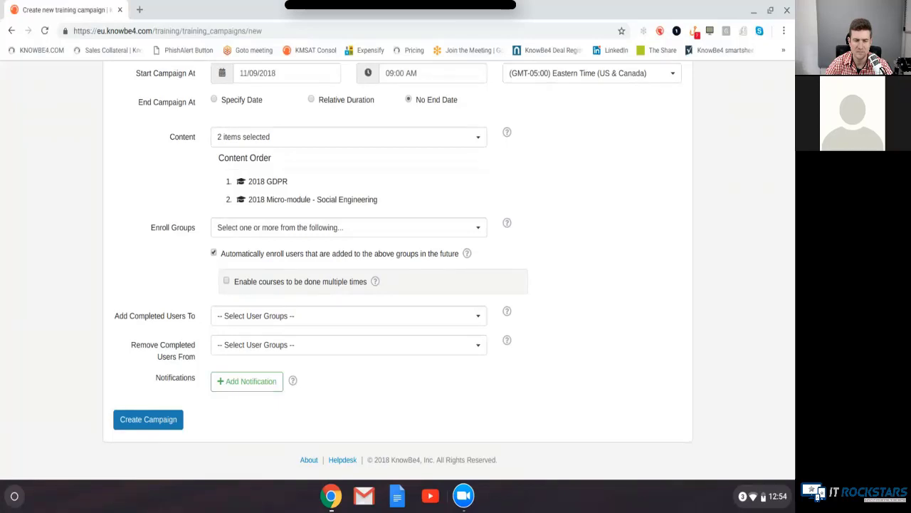
scroll(572, 307, up, 3)
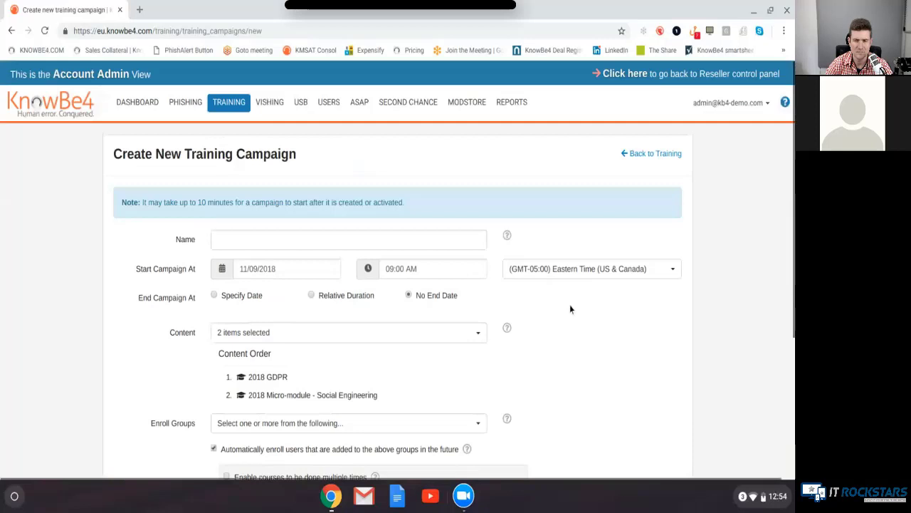
- Leave the campaign form without creating the campaign and view the list of training policies
click(233, 105)
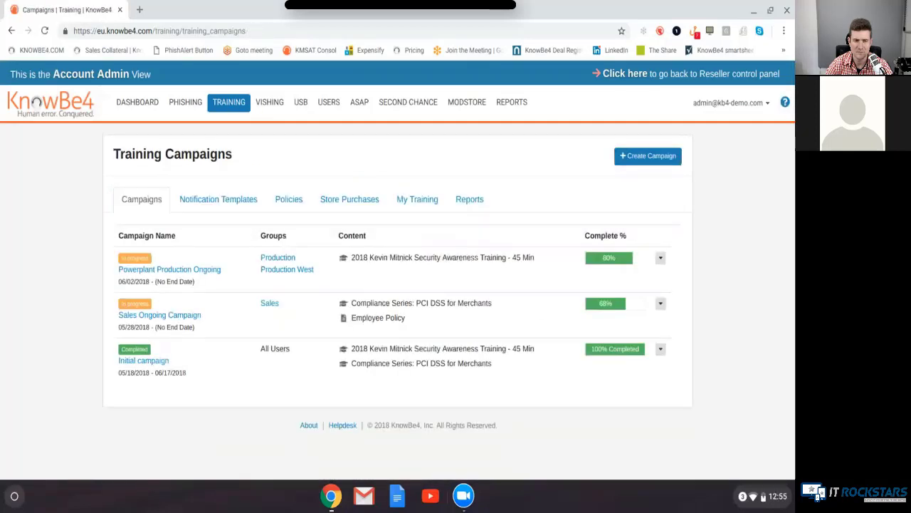
click(285, 208)
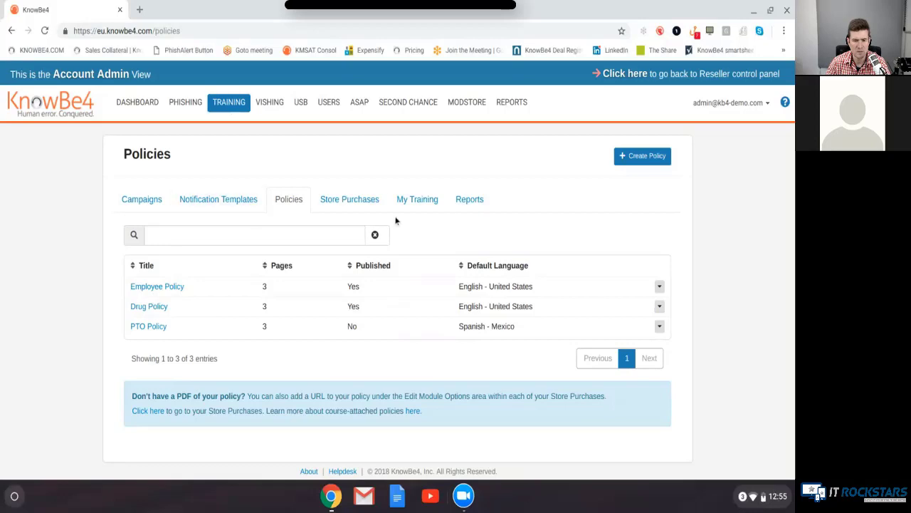
- Open My Training and review the modules and policies assigned in the Powerplant Production Ongoing and Sales Ongoing campaigns
click(418, 207)
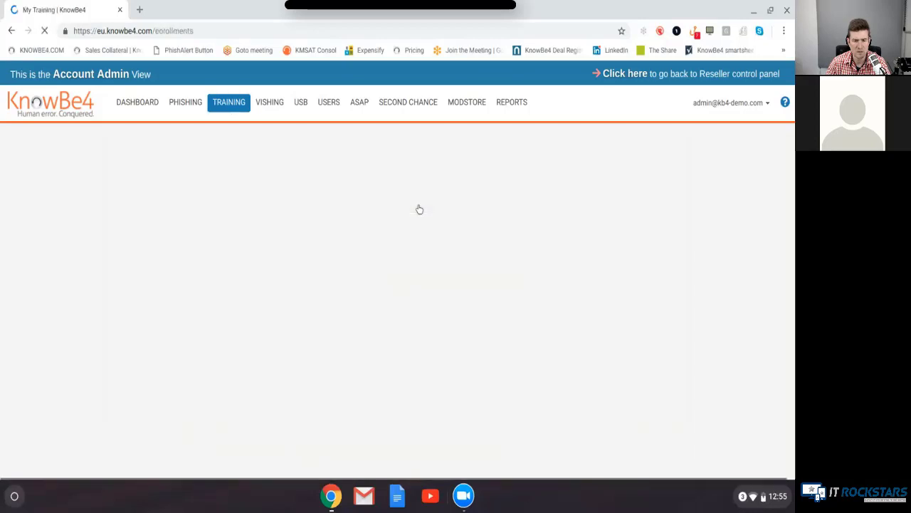
scroll(401, 287, down, 1)
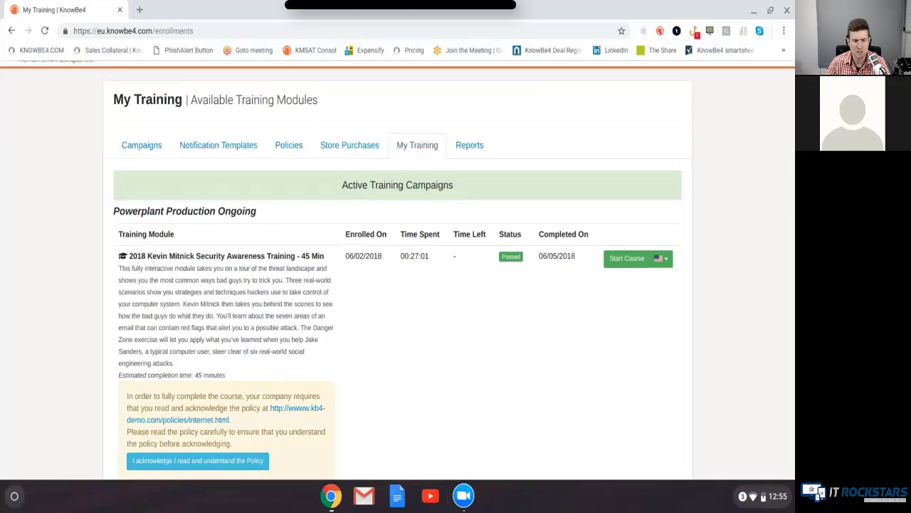
scroll(292, 296, down, 1)
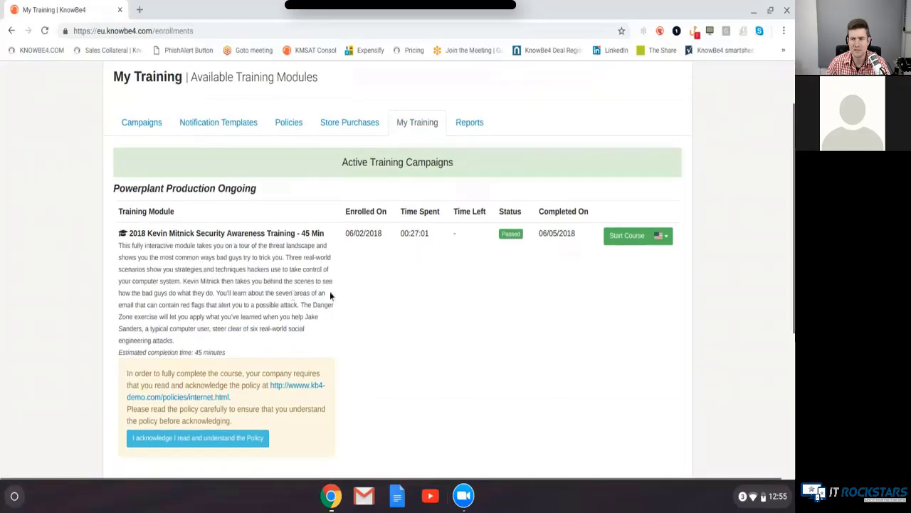
scroll(329, 294, down, 1)
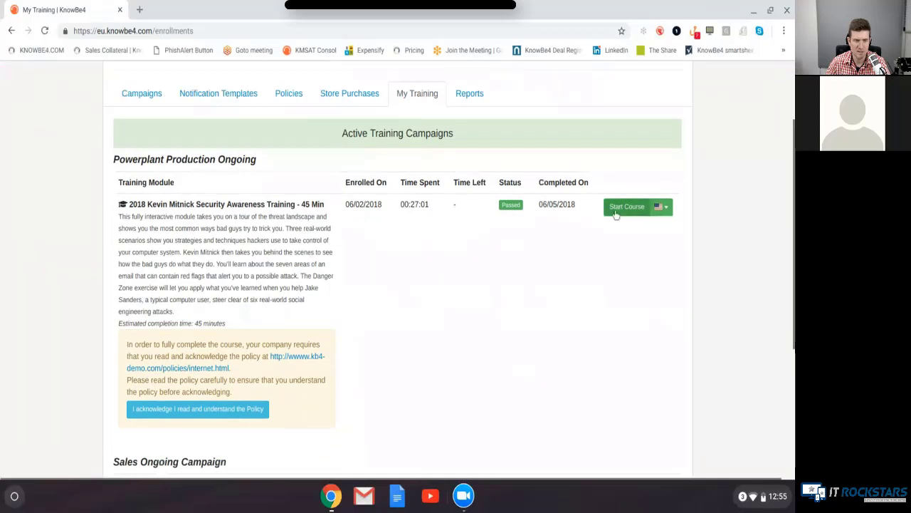
scroll(478, 286, down, 1)
scroll(482, 288, down, 6)
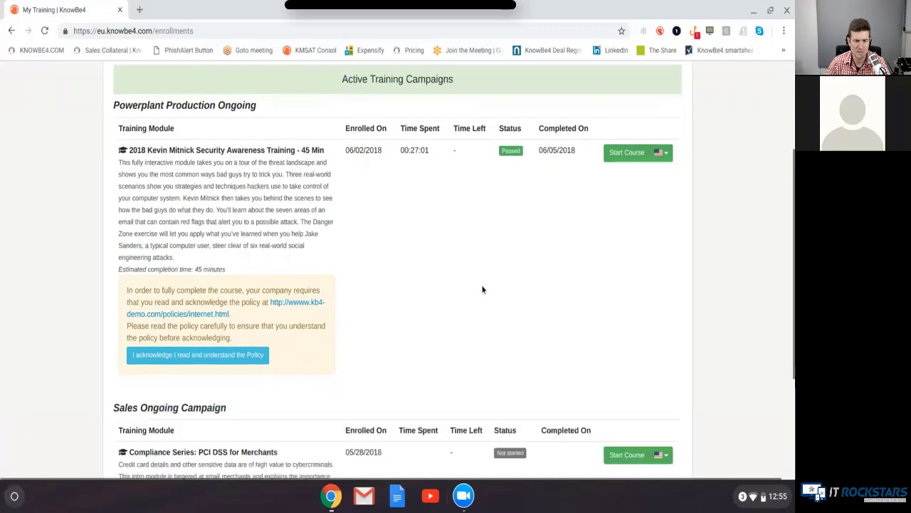
scroll(420, 285, up, 1)
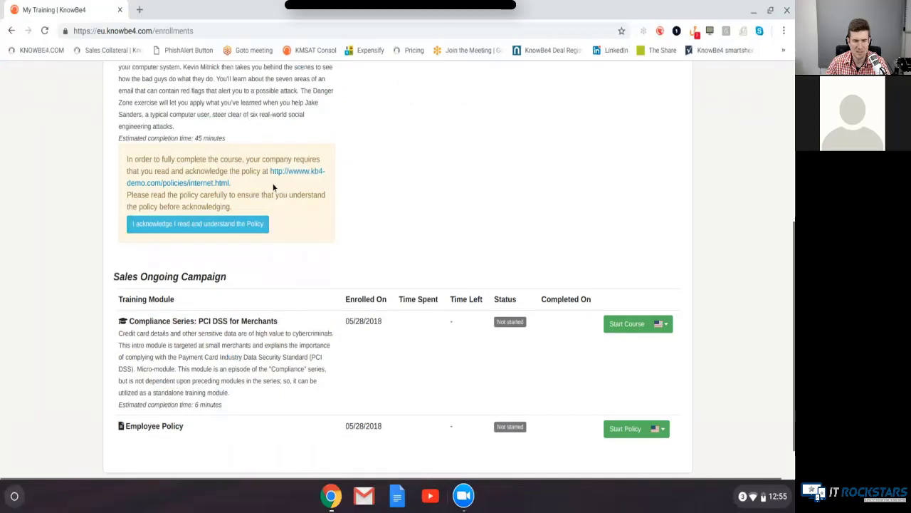
scroll(416, 436, down, 1)
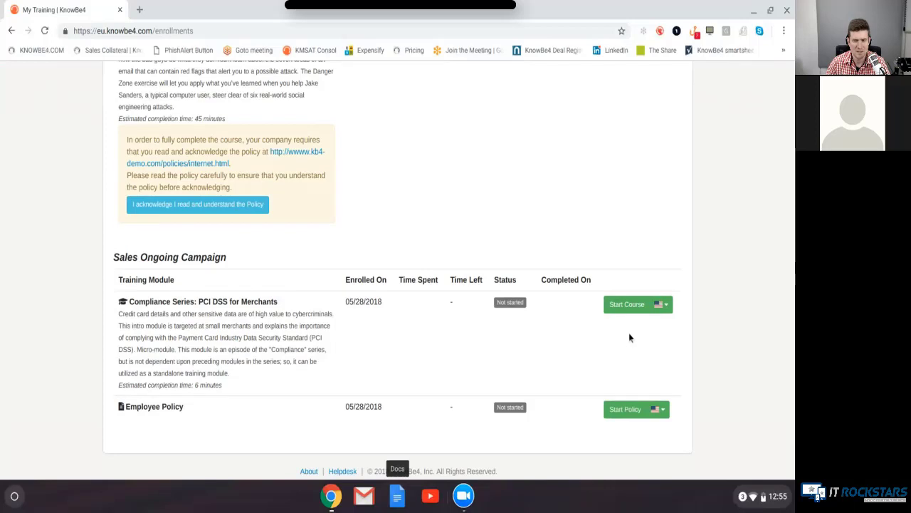
- Highlight the estimated completion time of the PCI DSS for Merchants module, and return to the start of the training list
drag(223, 386, 187, 385)
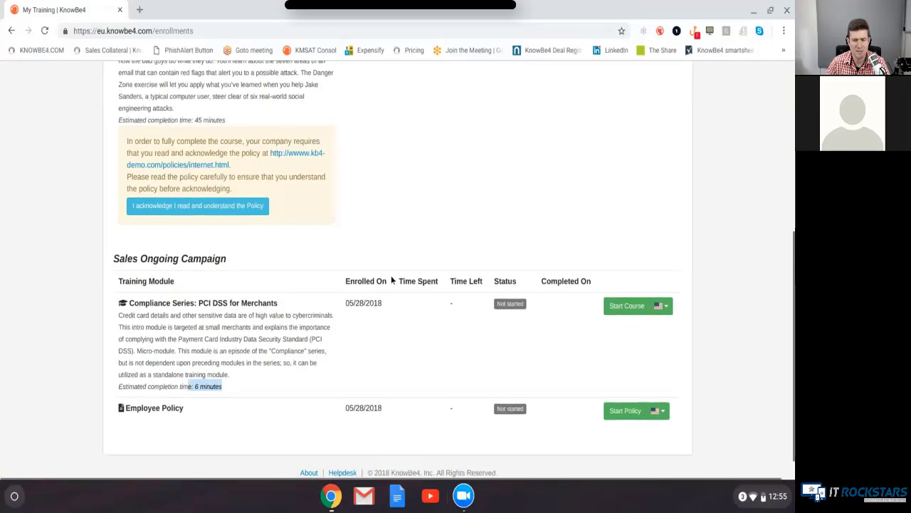
scroll(391, 280, up, 3)
scroll(391, 280, up, 2)
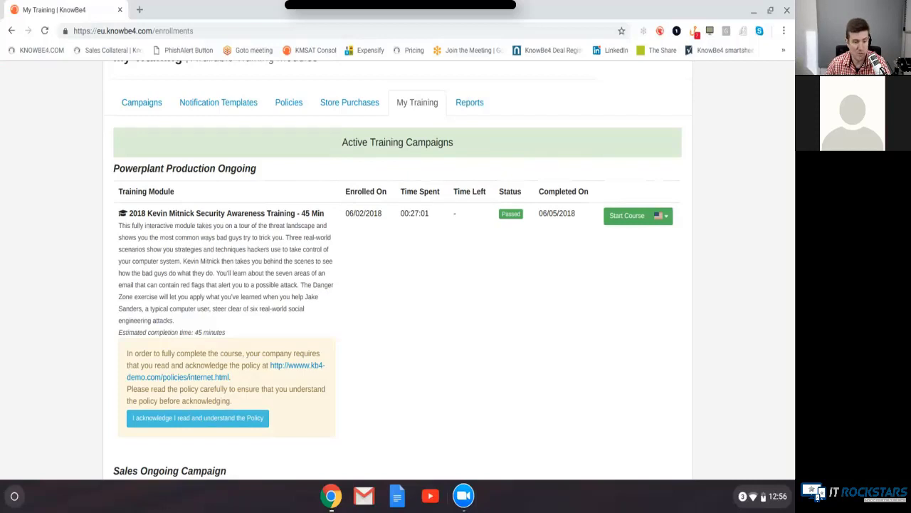
scroll(391, 279, up, 1)
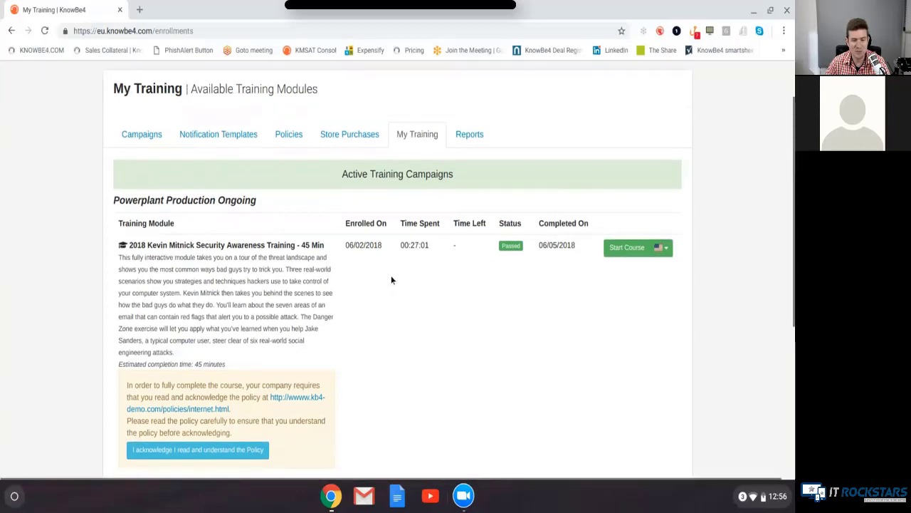
scroll(391, 280, up, 1)
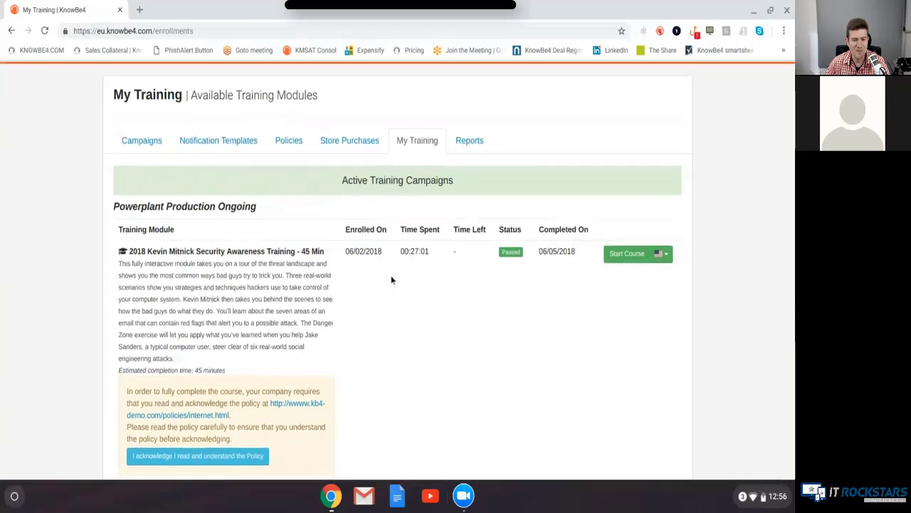
scroll(391, 280, up, 1)
scroll(390, 280, up, 1)
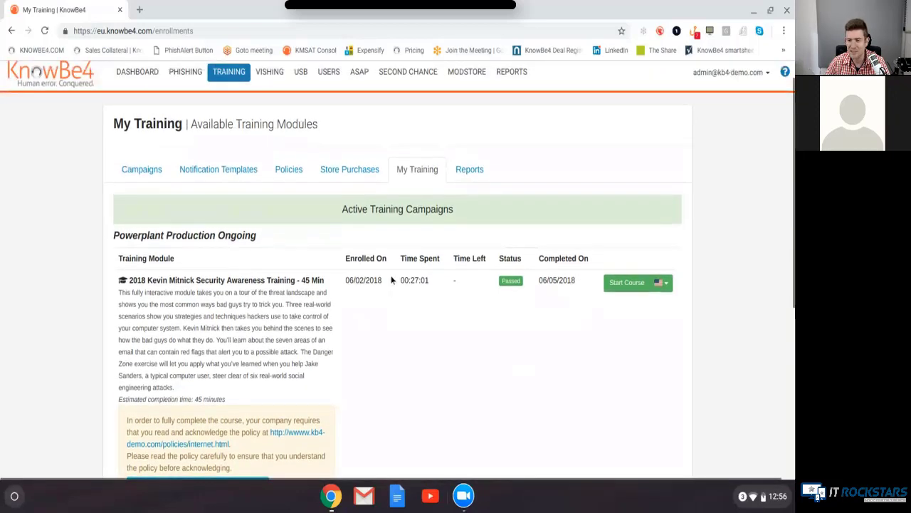
- Review the Sales Ongoing Campaign's progress, filter its users to the incomplete ones, and return to the campaign summary
click(137, 174)
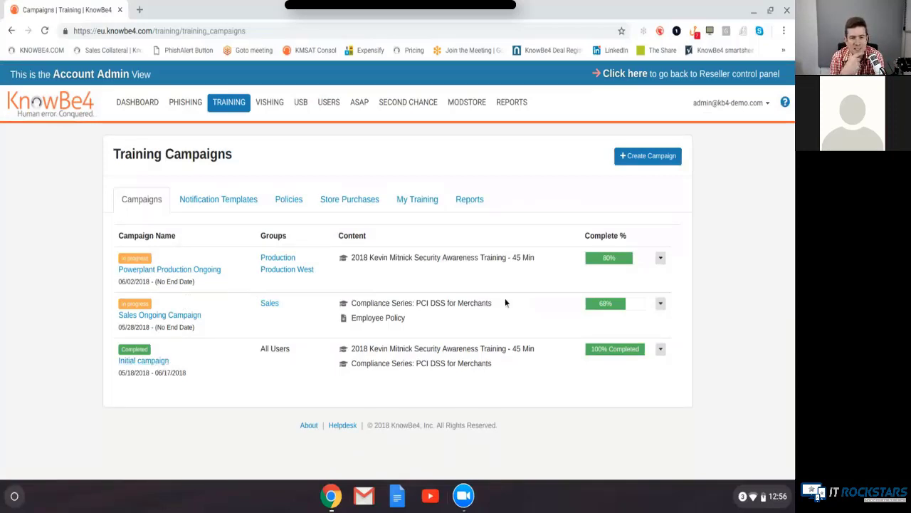
click(192, 316)
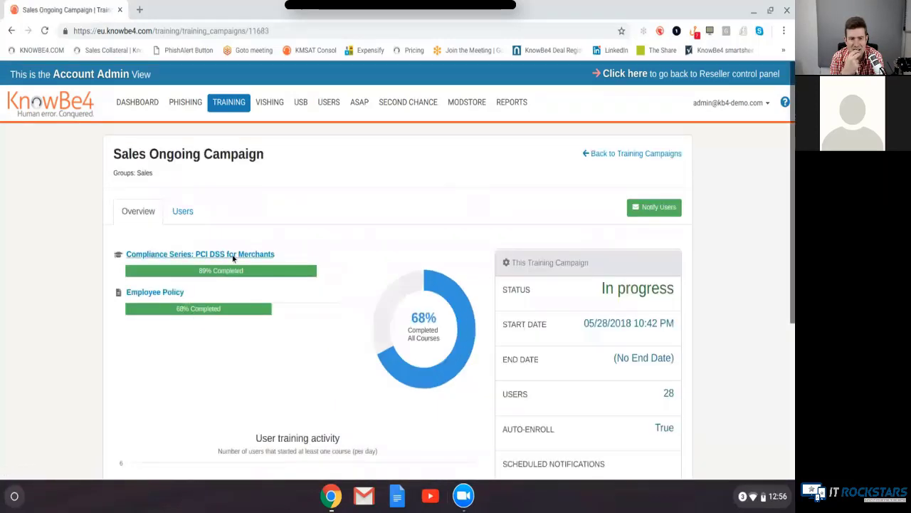
click(179, 211)
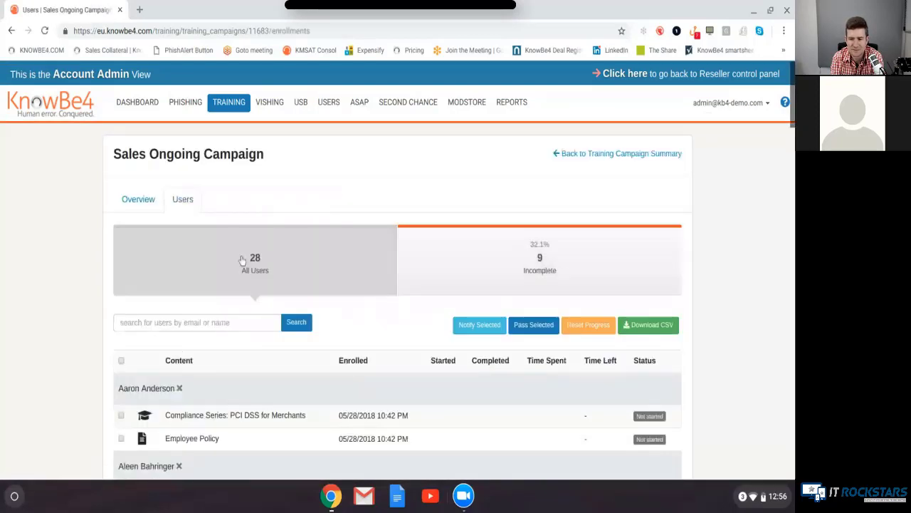
click(467, 282)
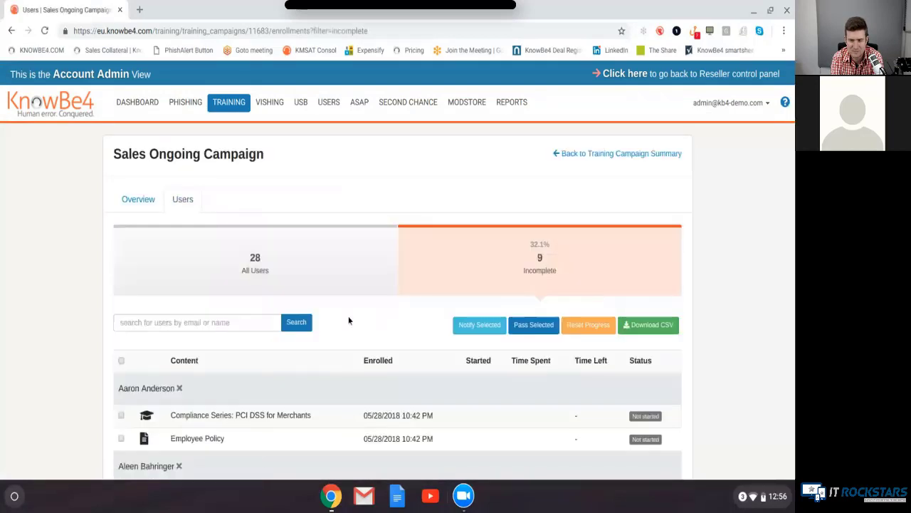
scroll(353, 313, down, 1)
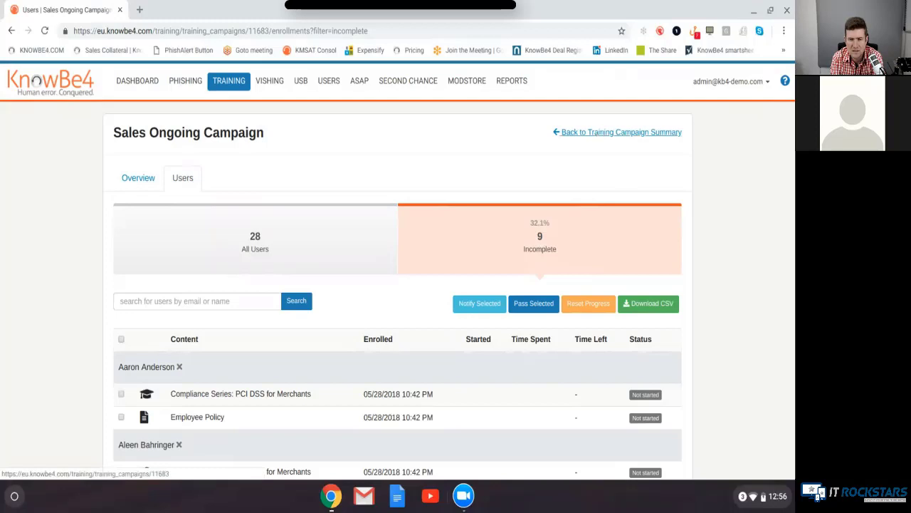
click(598, 132)
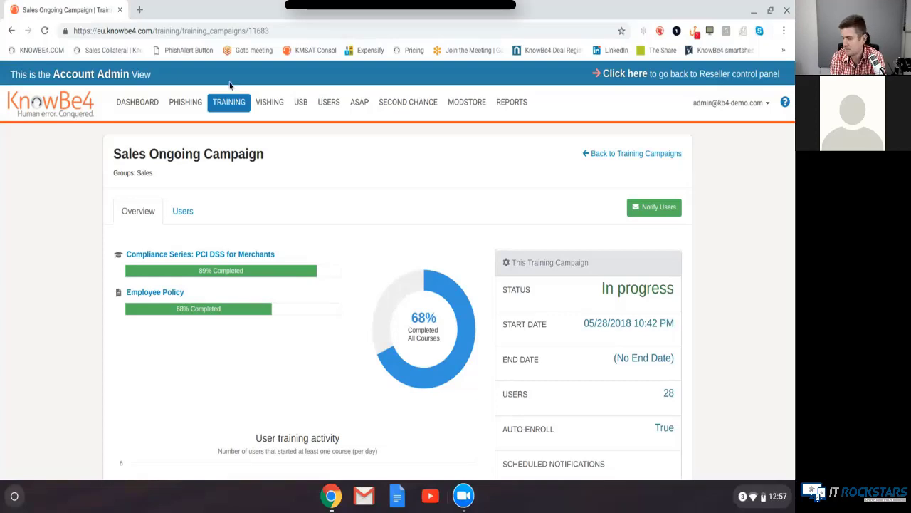
- Open the Initial Campaign phishing test and review its overview, including the failure charts and phishing email details
click(186, 104)
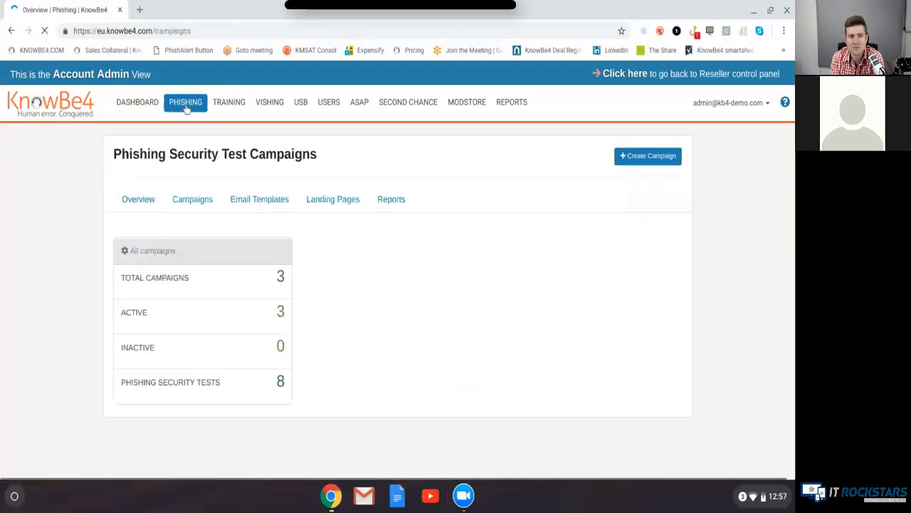
click(196, 207)
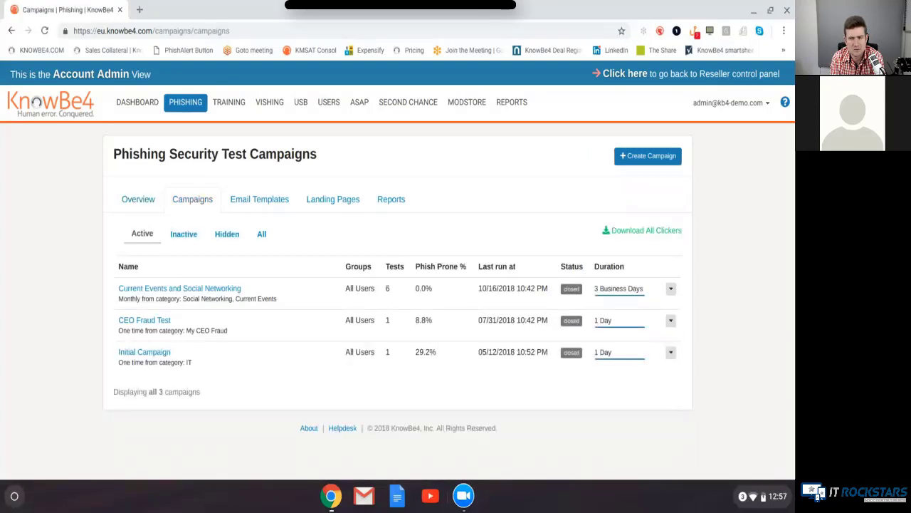
click(143, 352)
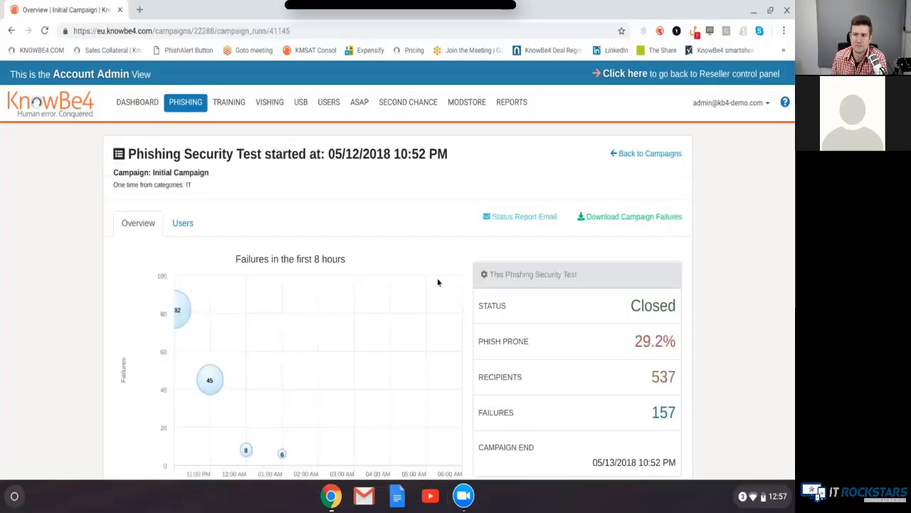
scroll(441, 281, down, 1)
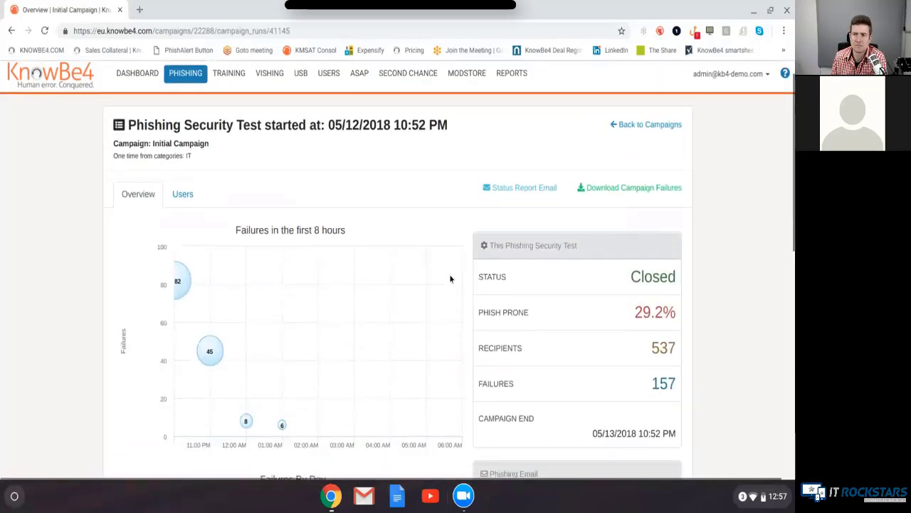
scroll(450, 278, down, 1)
scroll(452, 278, down, 1)
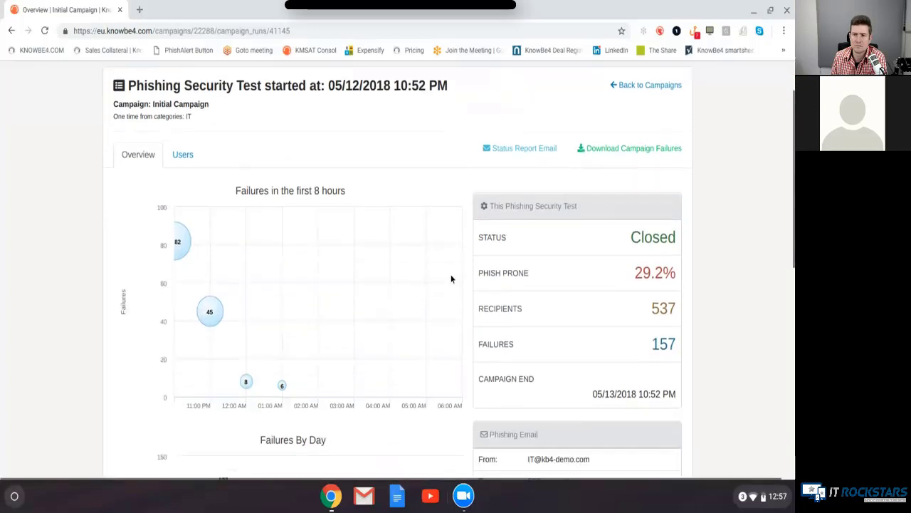
scroll(413, 263, down, 1)
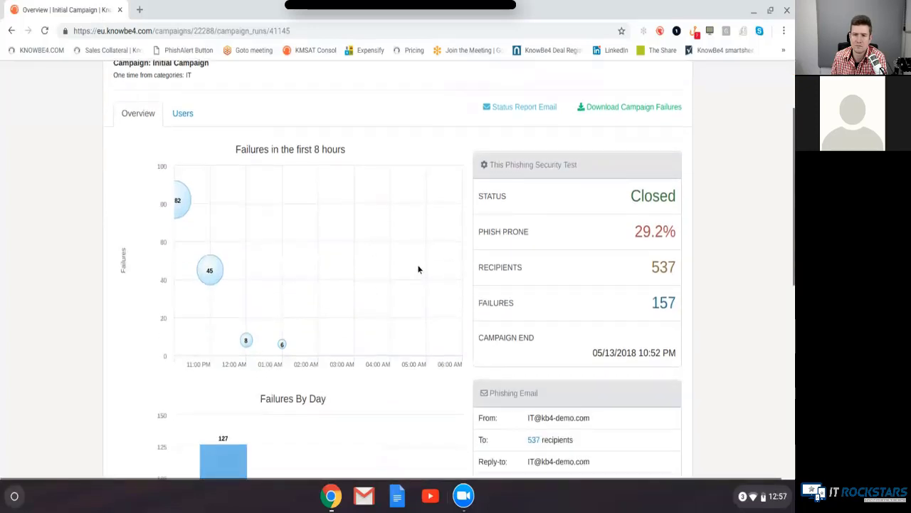
scroll(420, 271, down, 5)
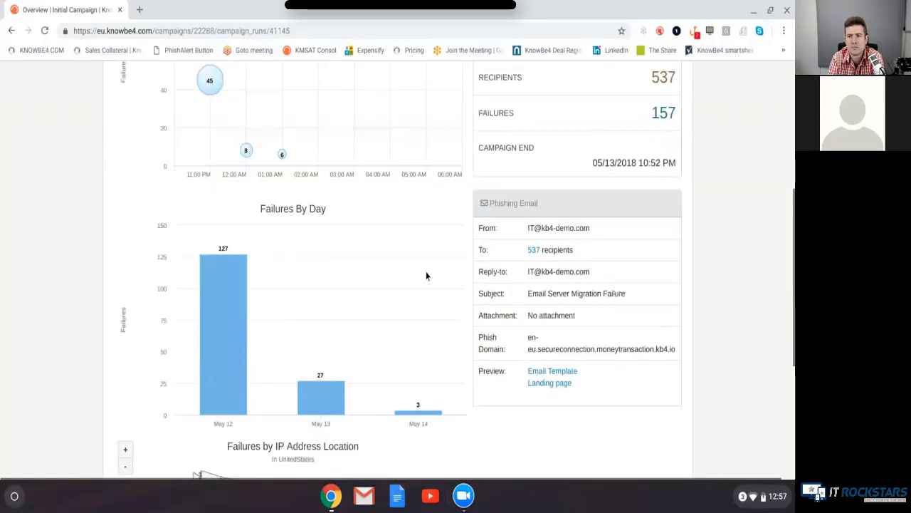
scroll(426, 275, down, 3)
scroll(541, 320, up, 2)
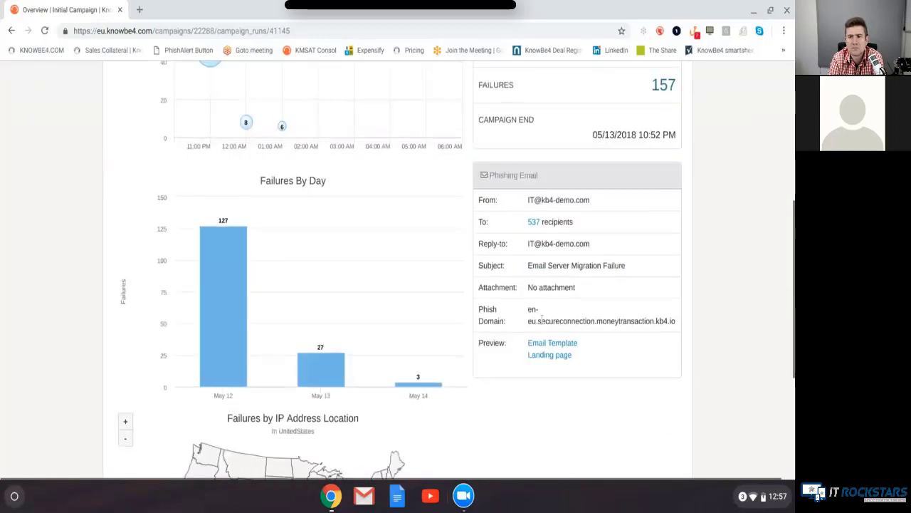
scroll(543, 319, up, 7)
- View the per-user results of the Initial Campaign phishing test and filter them to recipients who clicked
click(187, 164)
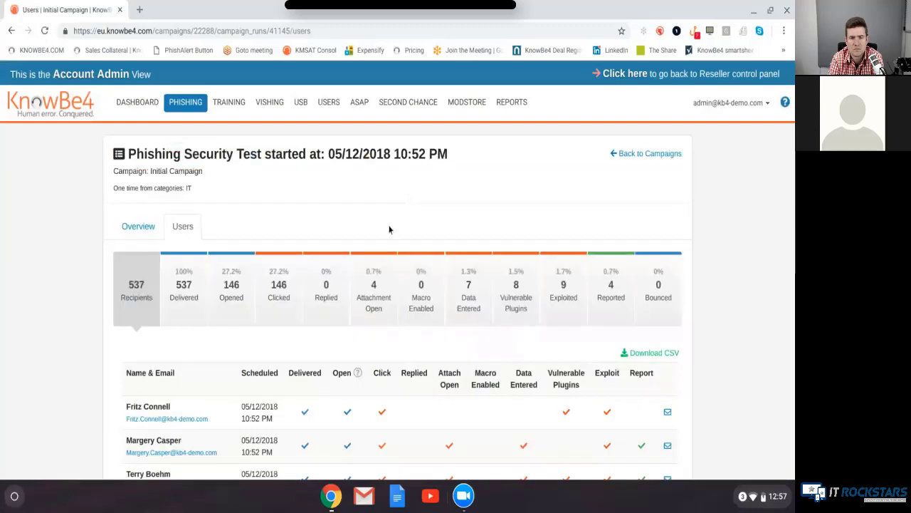
scroll(390, 214, down, 1)
scroll(285, 285, down, 1)
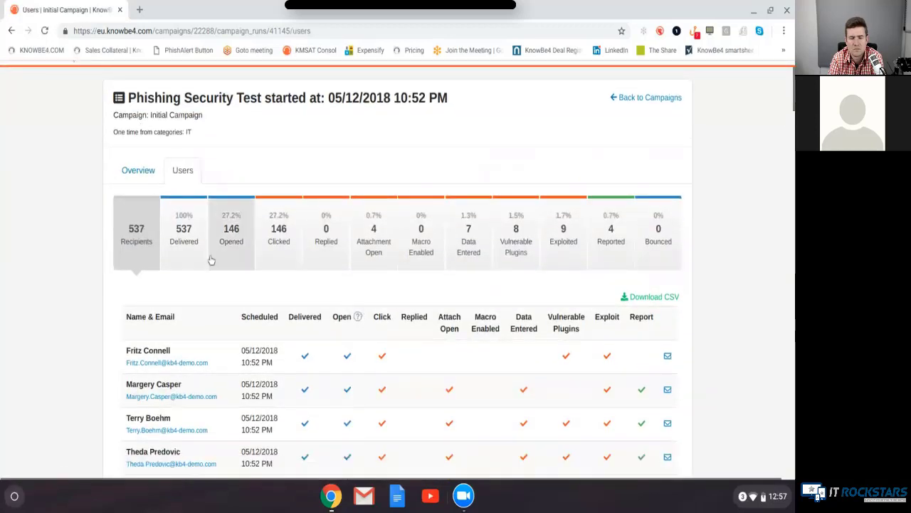
click(284, 244)
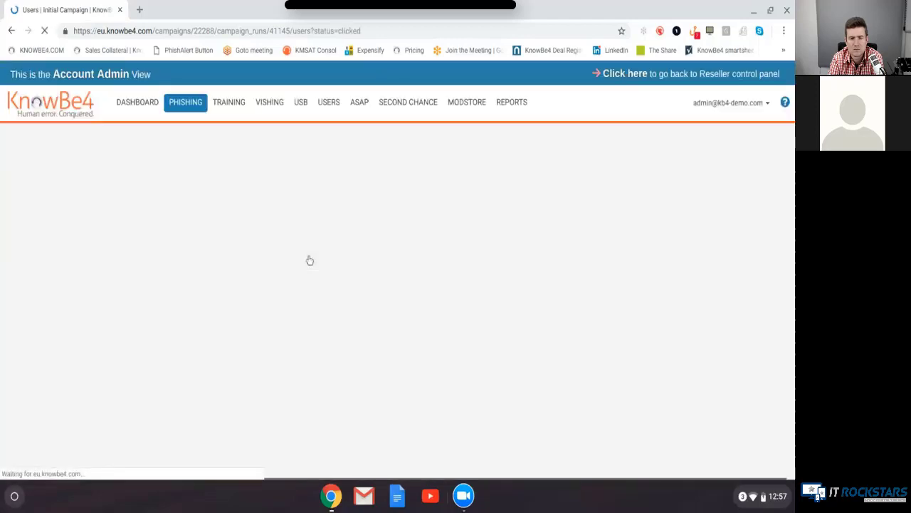
scroll(366, 340, down, 2)
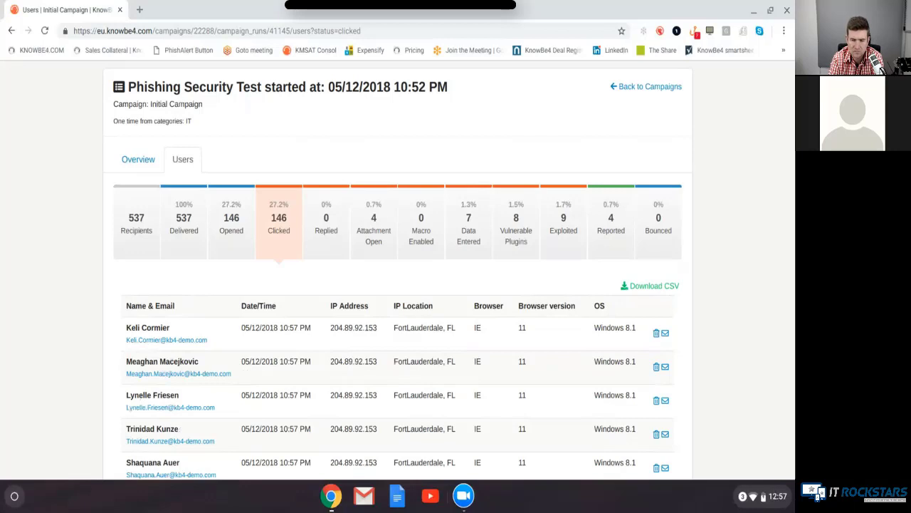
scroll(602, 306, up, 1)
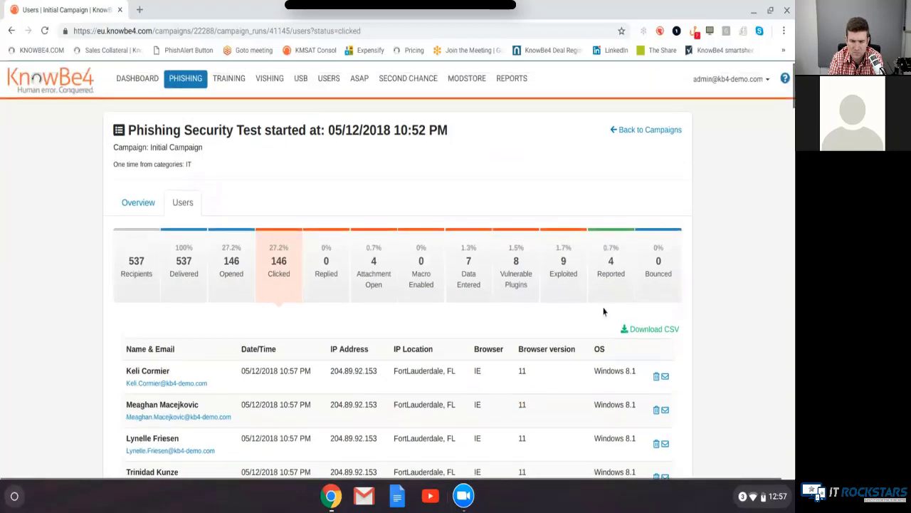
scroll(604, 309, up, 1)
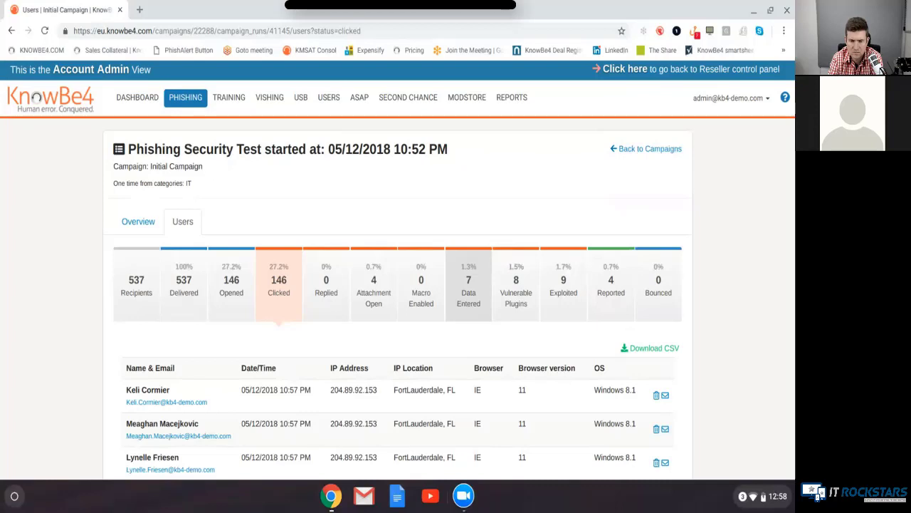
- Return to the dashboard's risk score overview and bring up the Zoom screen-sharing controls
click(139, 101)
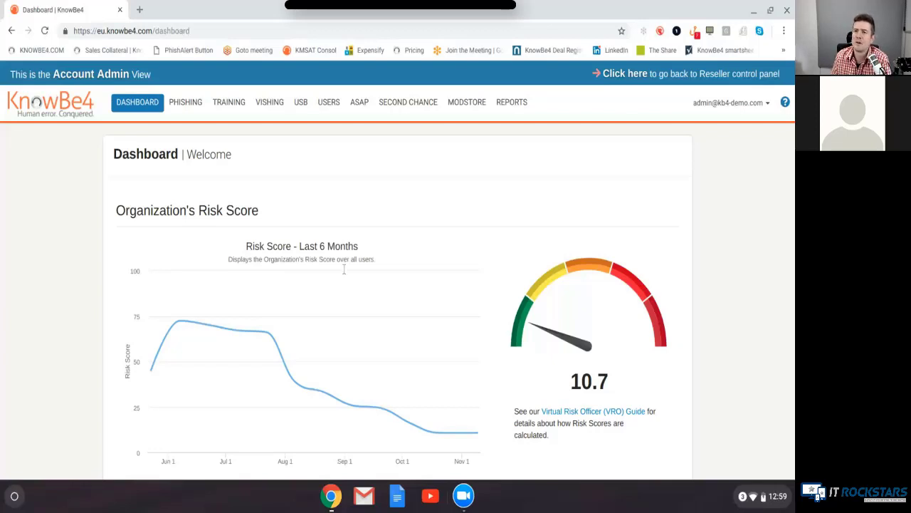
click(465, 496)
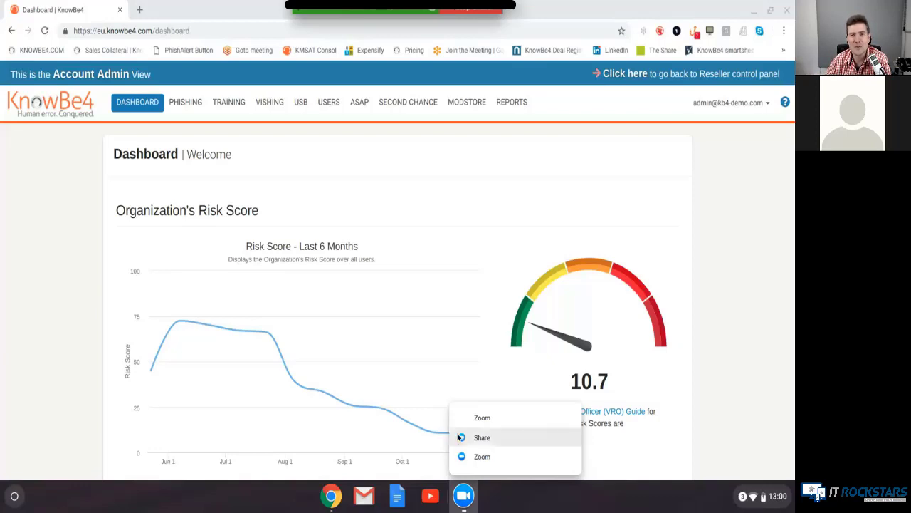
click(400, 14)
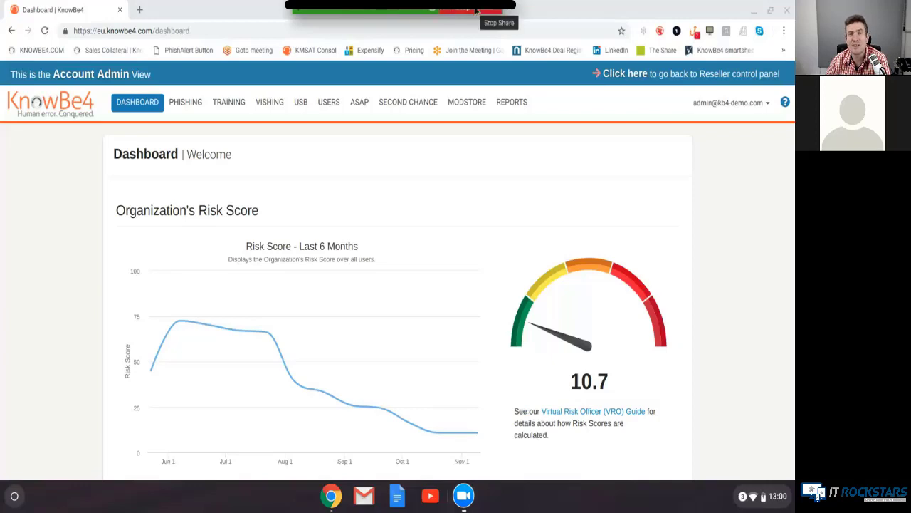